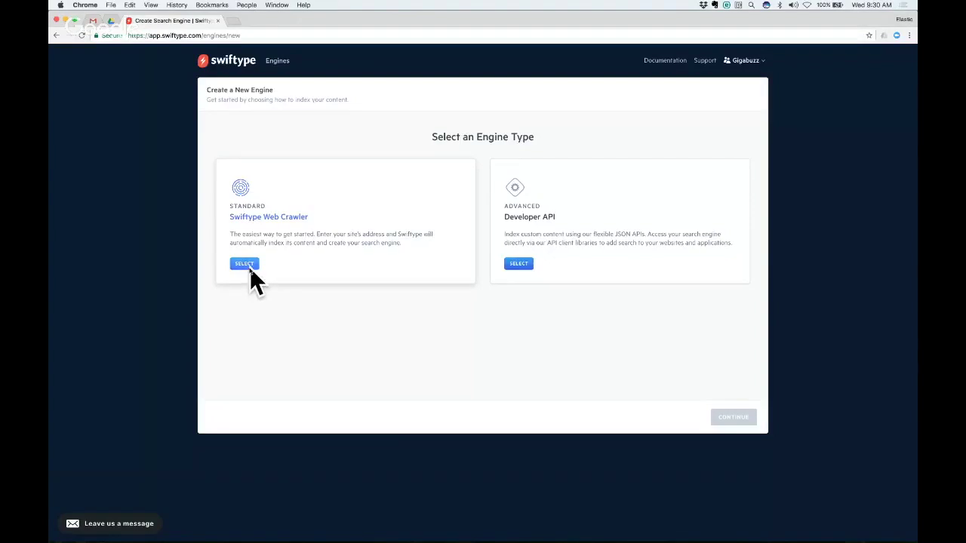
# Step: Start a new engine of the Swiftype Web Crawler type and verify elastic.co as the website to index
pyautogui.click(249, 268)
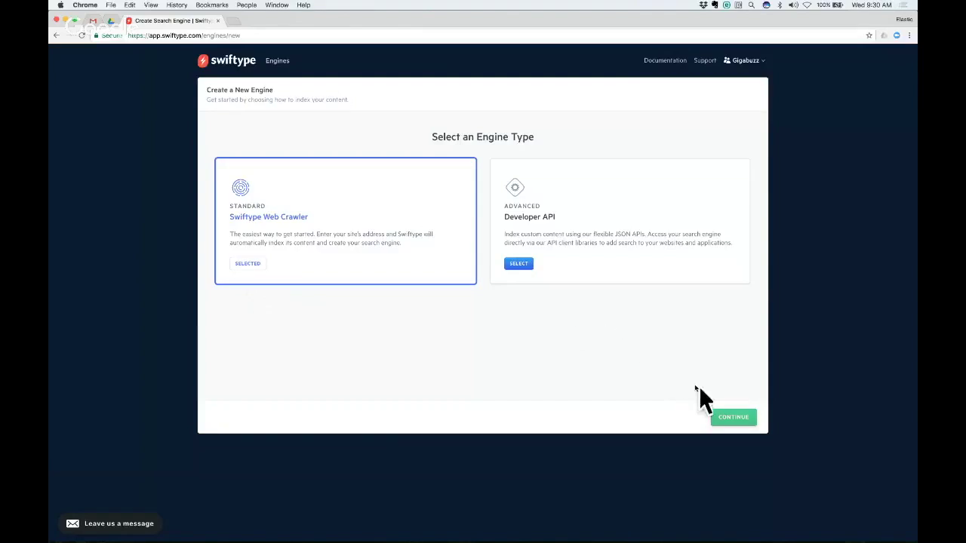
pyautogui.click(724, 420)
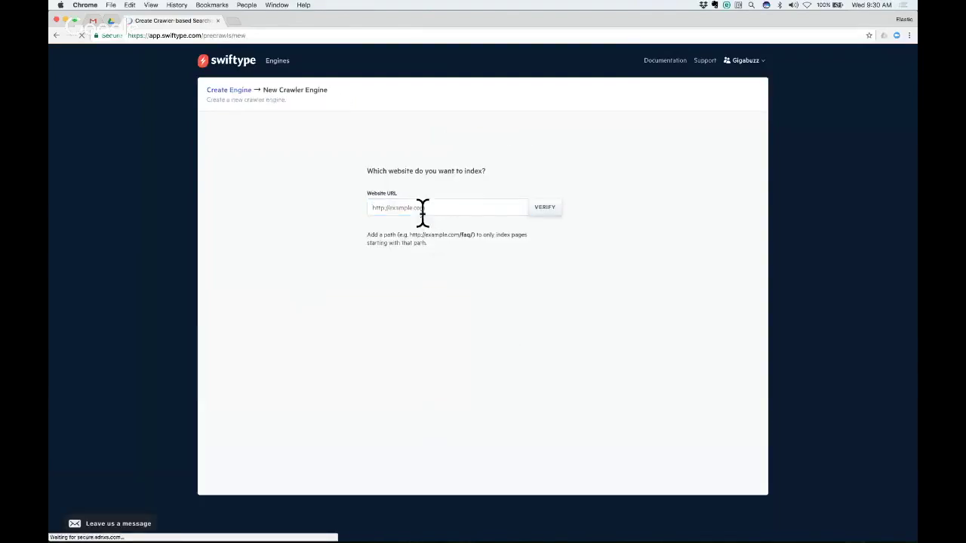
pyautogui.click(423, 209)
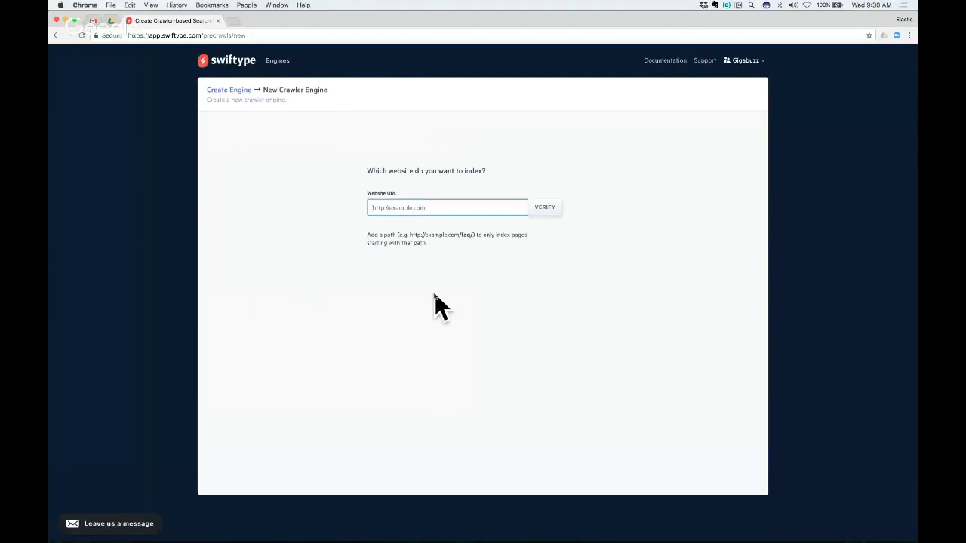
pyautogui.write('elastic.co')
pyautogui.click(547, 206)
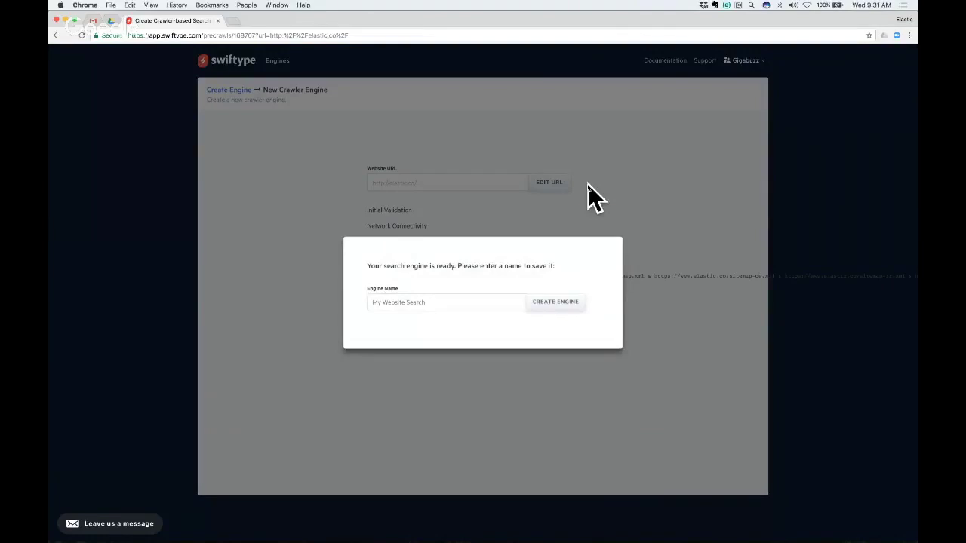
# Step: Create the engine with the name Elastic and complete its setup after reviewing the sitemaps found
pyautogui.click(466, 298)
pyautogui.write('Elas')
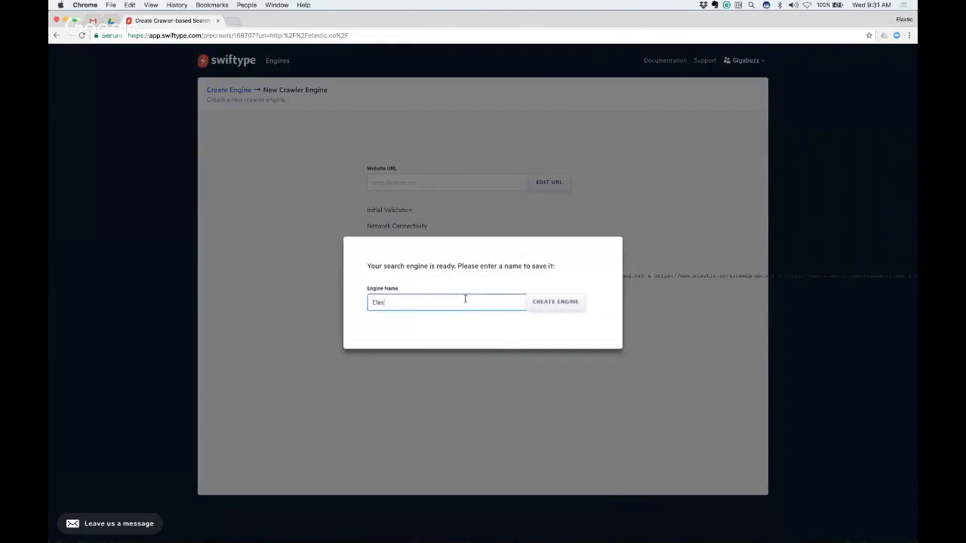
pyautogui.write('tic')
pyautogui.click(559, 303)
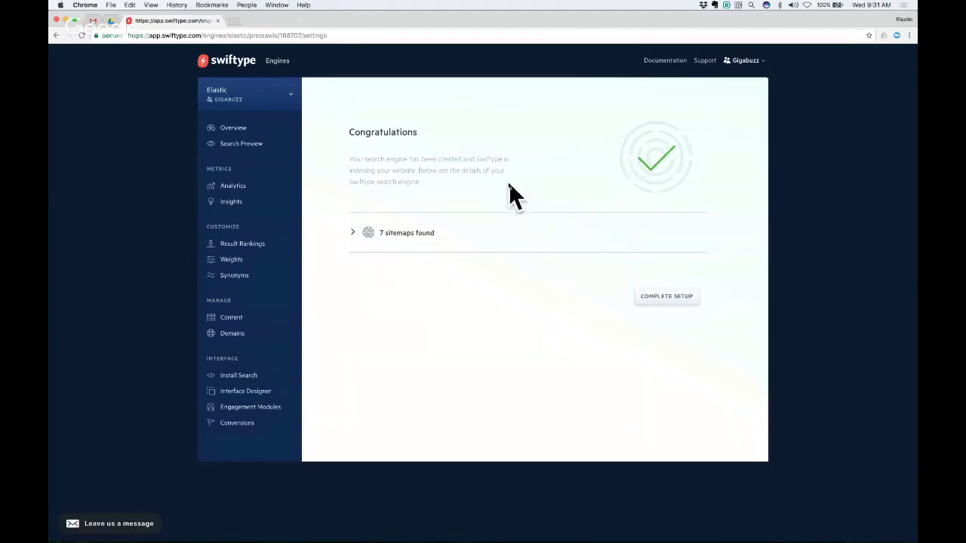
pyautogui.click(352, 232)
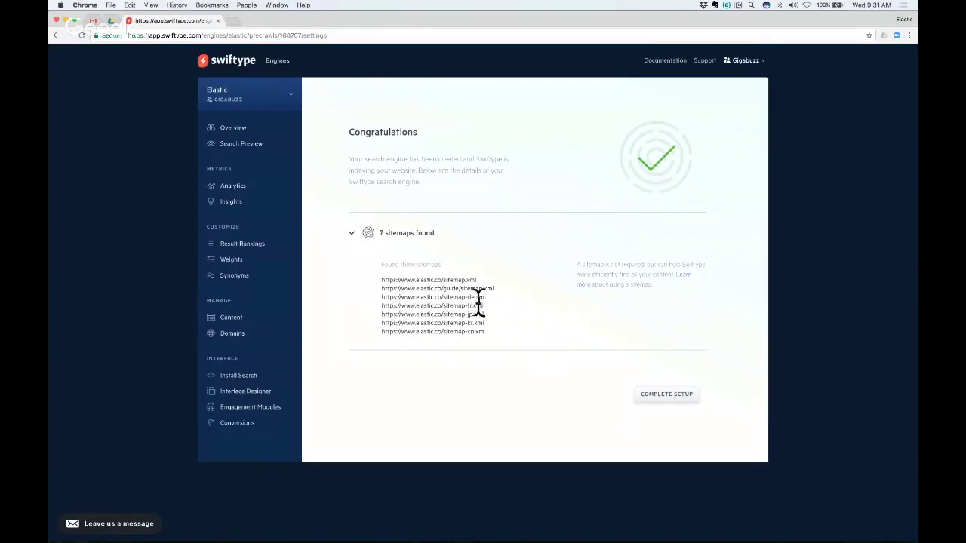
pyautogui.click(656, 390)
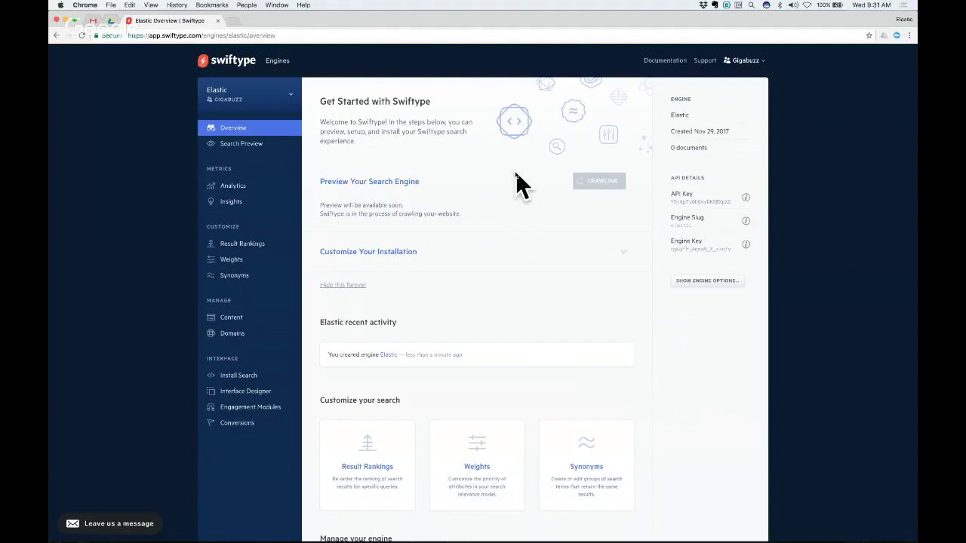
# Step: Switch to the one.gigabuzz.io engine and view its list of indexed pages
pyautogui.click(288, 101)
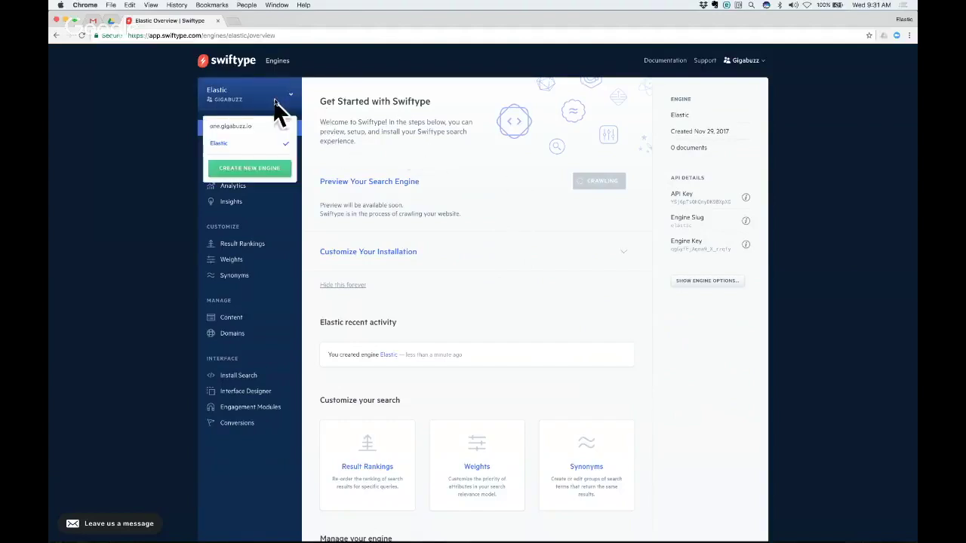
pyautogui.click(237, 125)
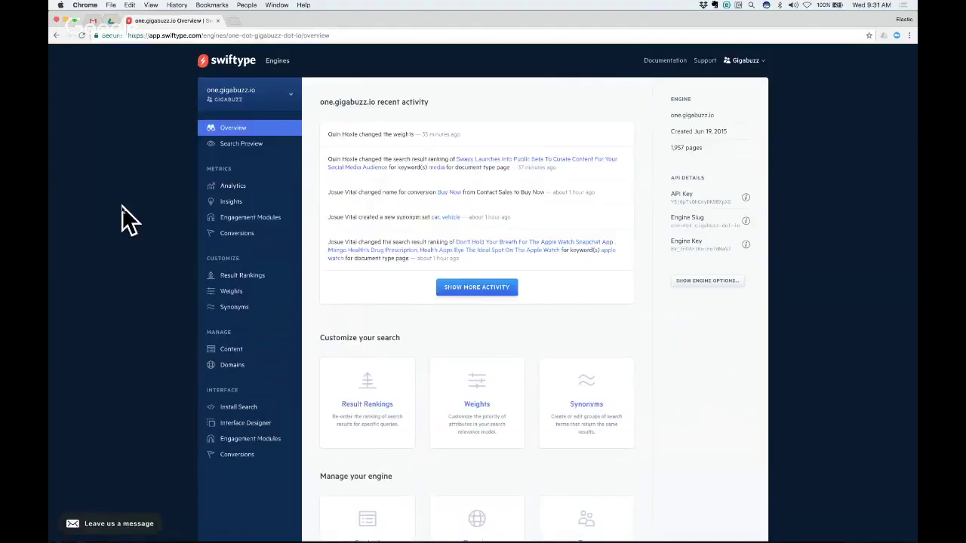
pyautogui.click(222, 349)
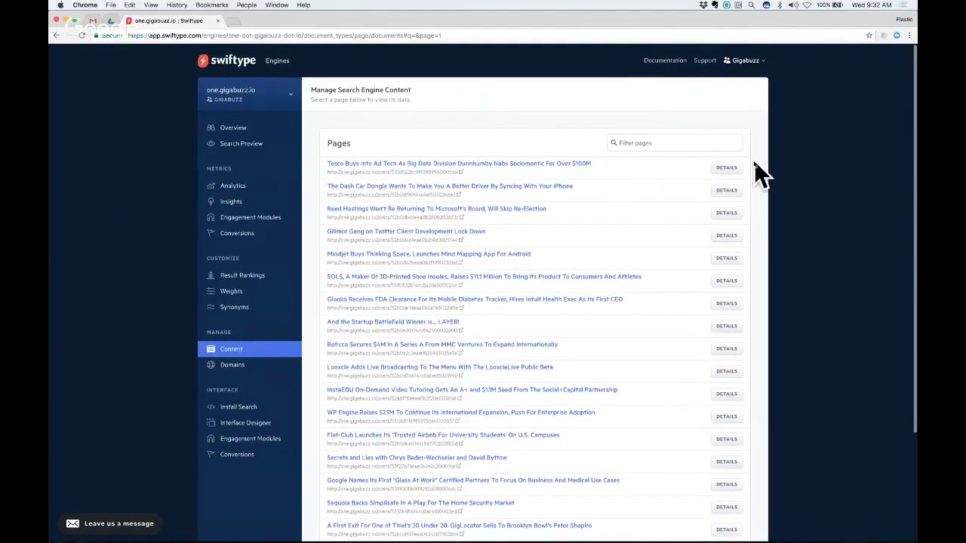
pyautogui.scroll(-3, 754, 163)
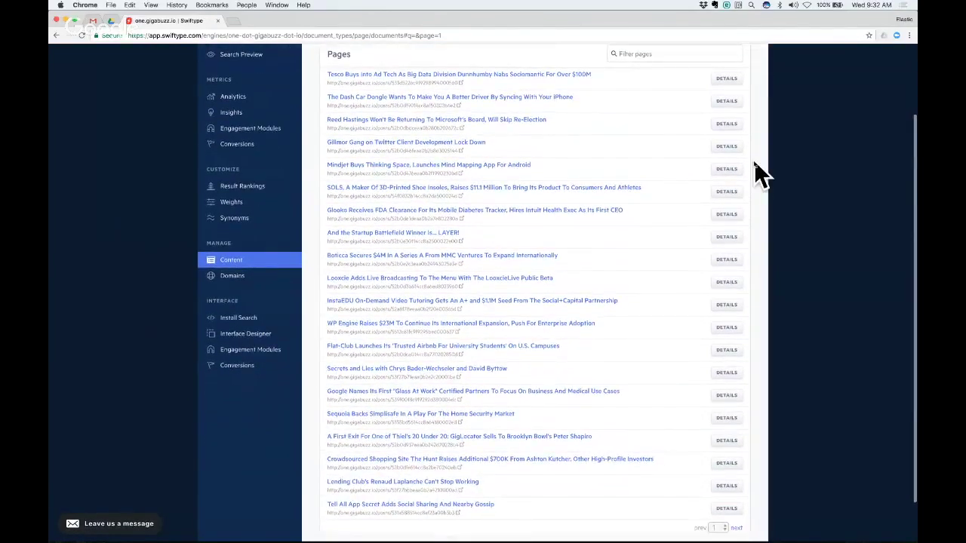
# Step: Open the details of the Glooko FDA clearance page and examine its properties, referring queries and search result preview
pyautogui.click(726, 214)
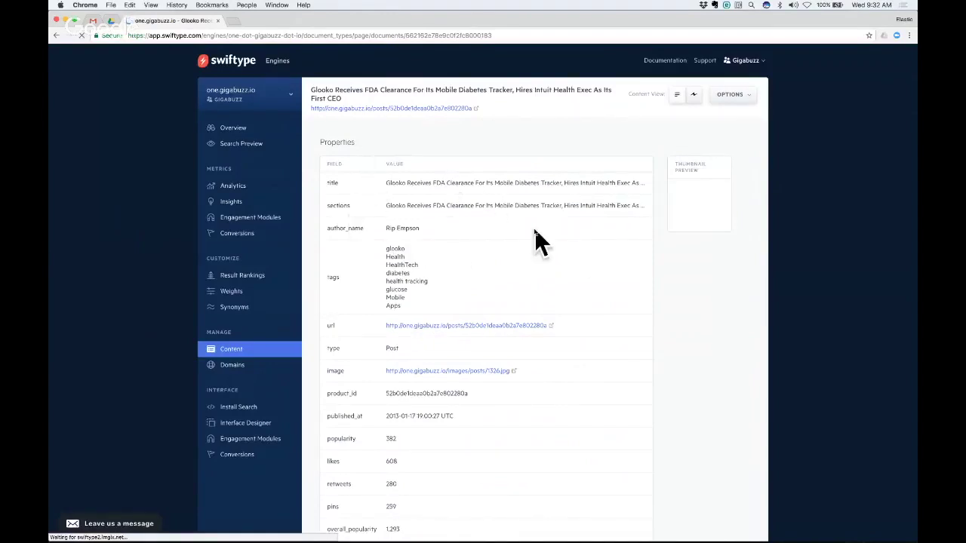
pyautogui.scroll(-1, 499, 242)
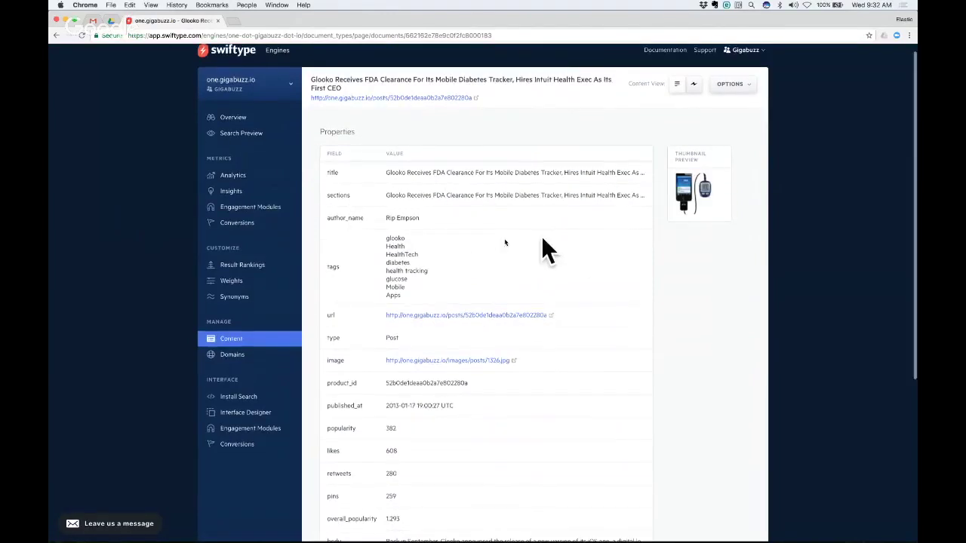
pyautogui.scroll(-5, 622, 242)
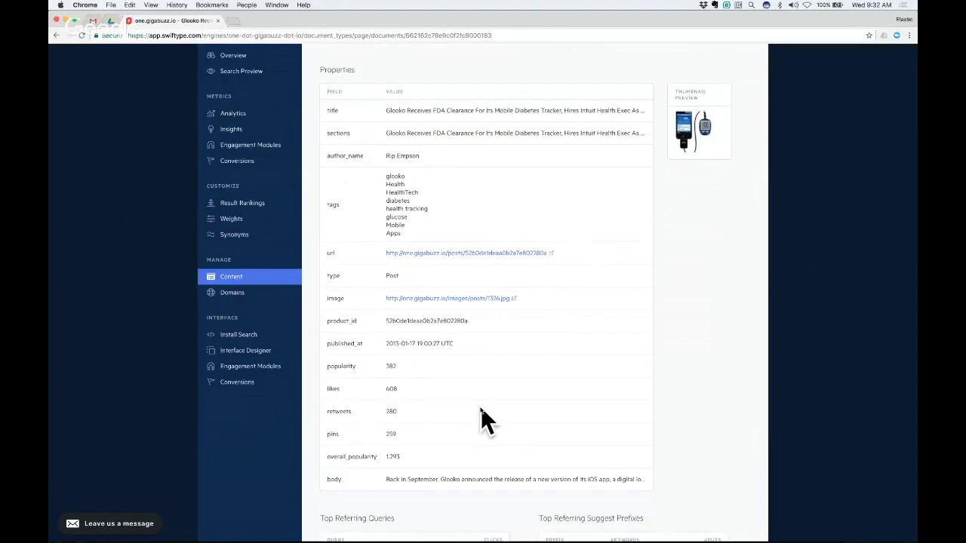
pyautogui.scroll(-5, 480, 409)
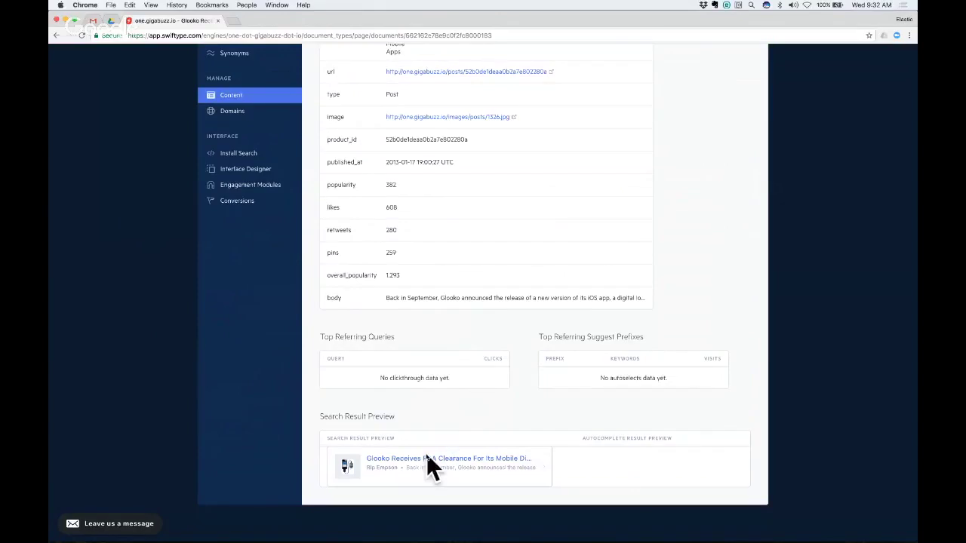
pyautogui.scroll(5, 461, 337)
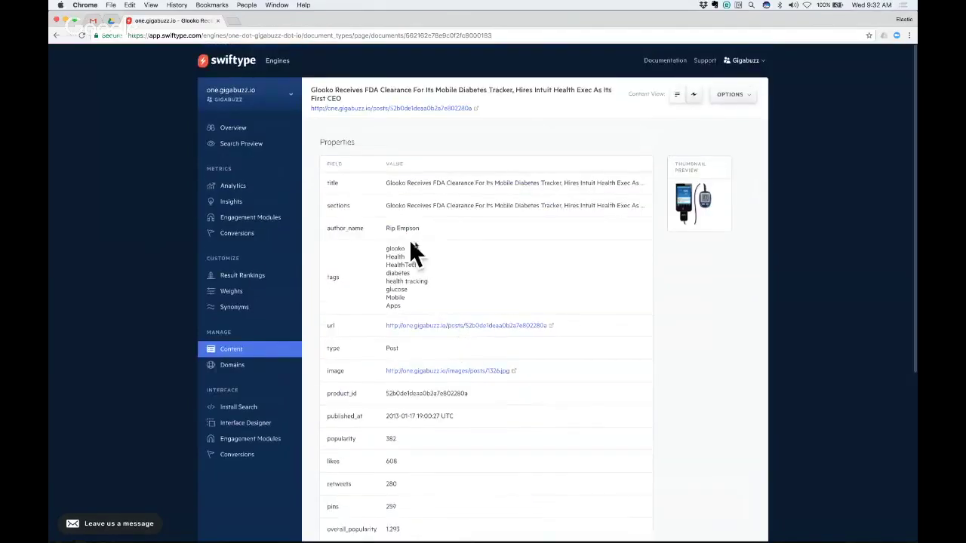
# Step: View the Swiftype install code for one.gigabuzz.io and highlight the engine's install key in the script
pyautogui.click(243, 408)
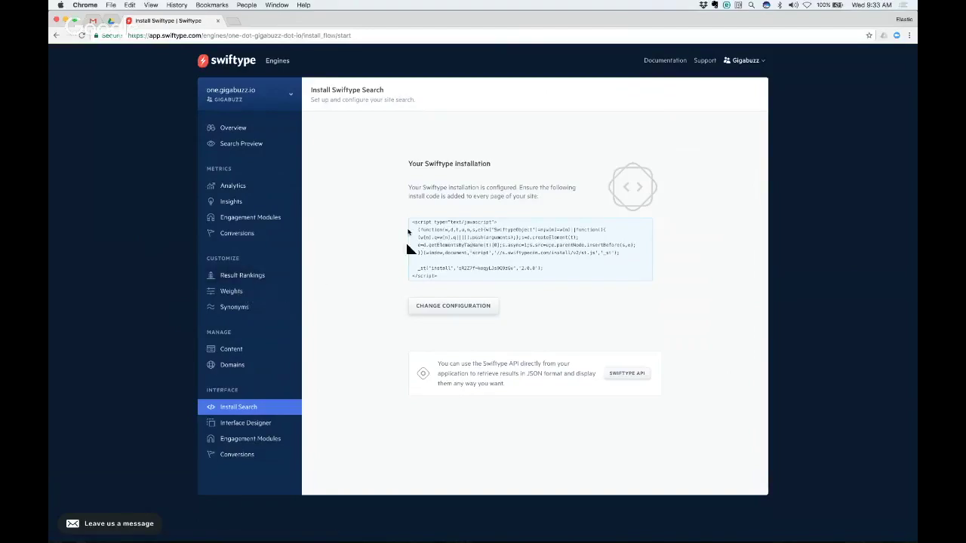
pyautogui.moveTo(459, 268); pyautogui.dragTo(525, 279)
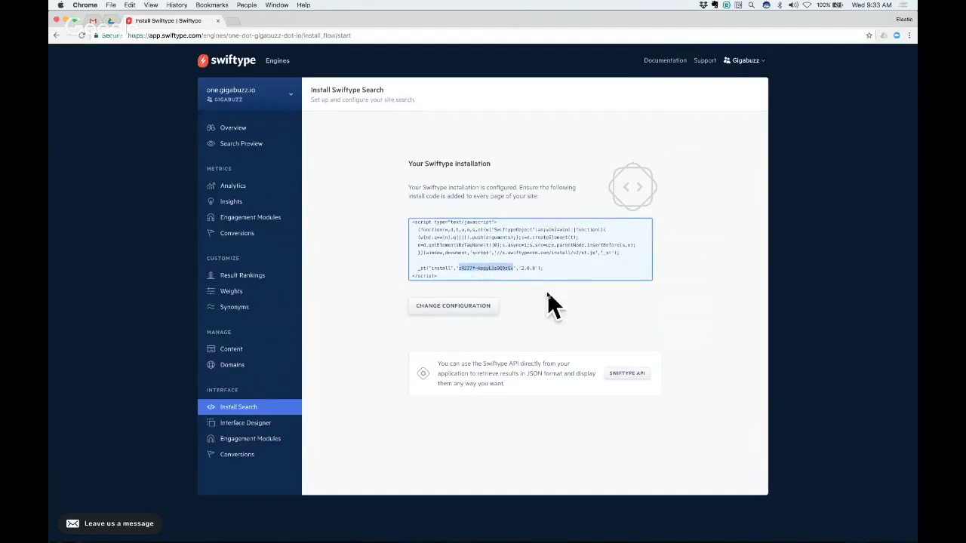
pyautogui.click(547, 292)
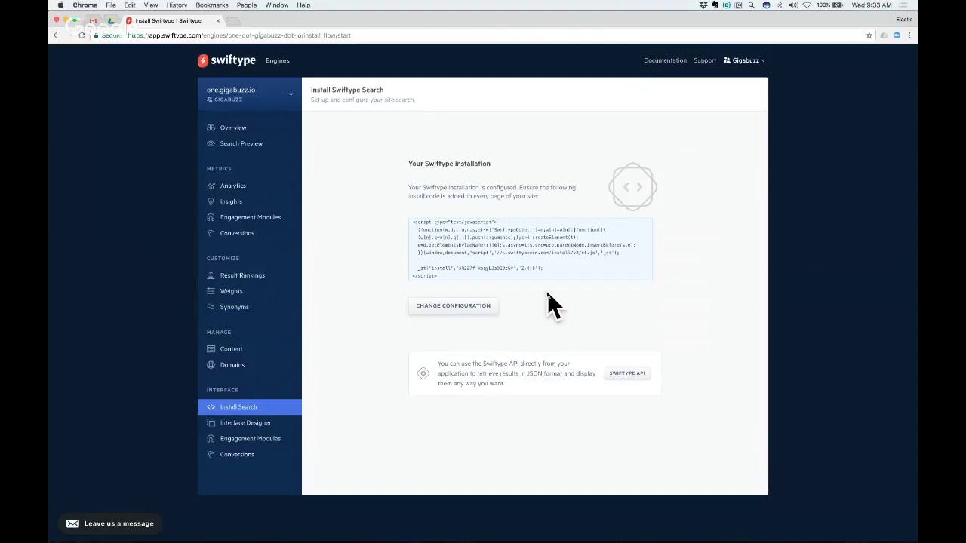
# Step: Open the installation configuration and review its search results, autocomplete, colors, search field and results container settings
pyautogui.click(488, 305)
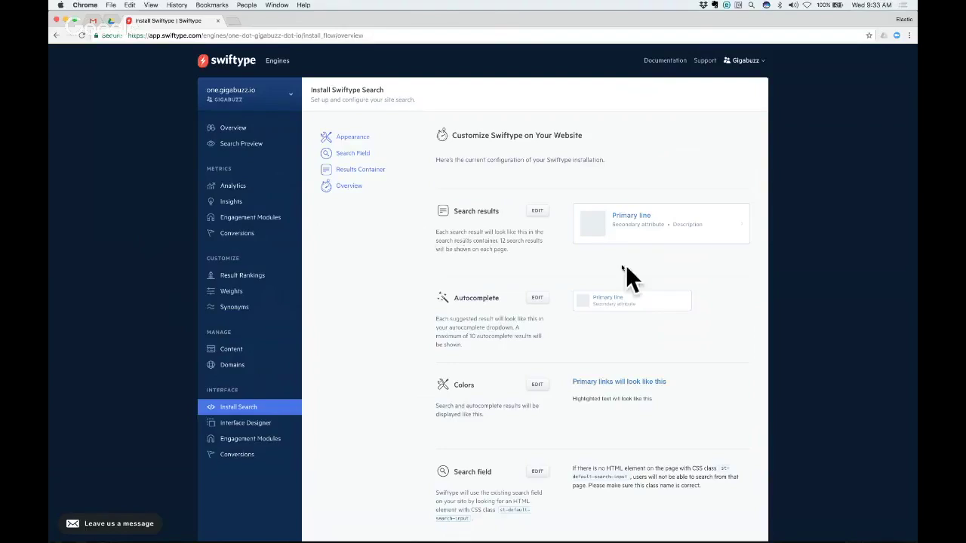
pyautogui.scroll(-3, 755, 243)
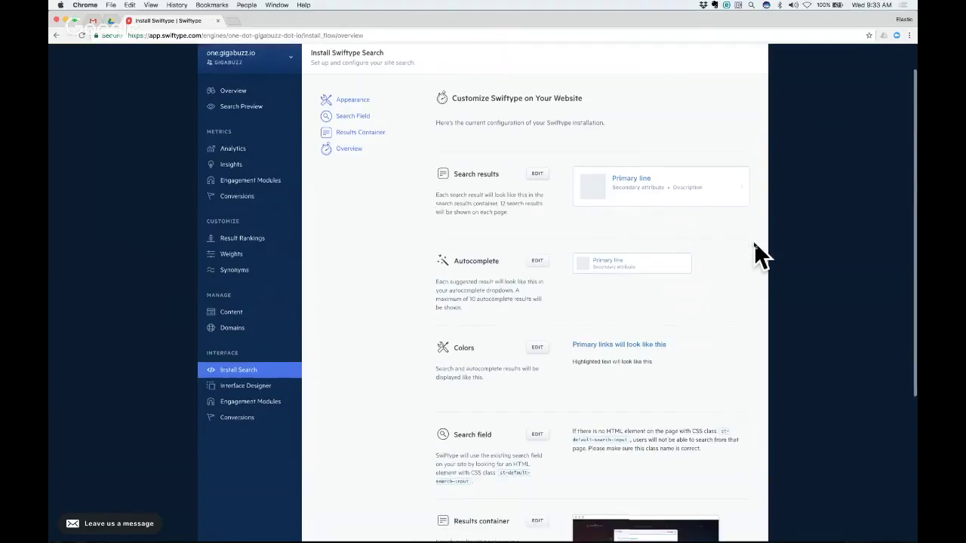
pyautogui.scroll(-3, 757, 245)
pyautogui.scroll(2, 761, 249)
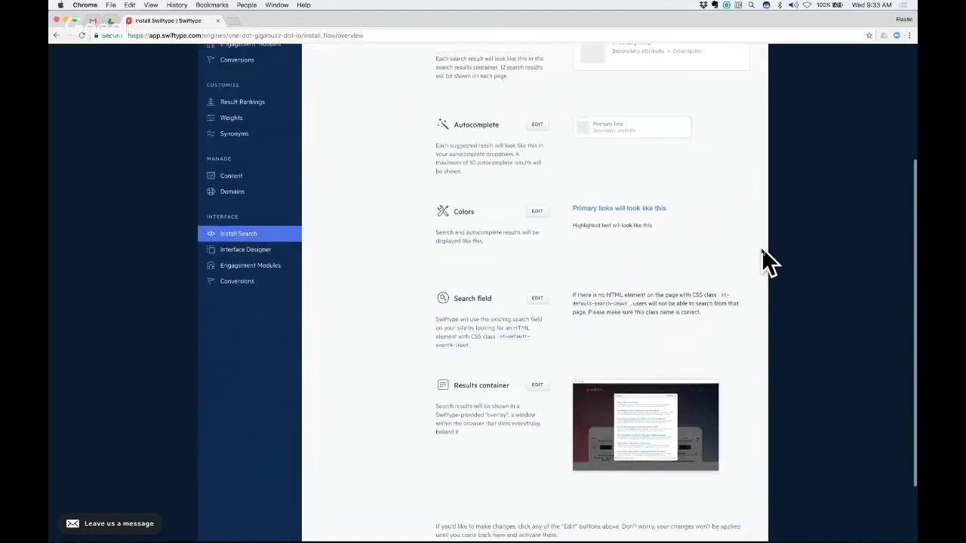
pyautogui.scroll(1, 762, 251)
pyautogui.scroll(-2, 763, 250)
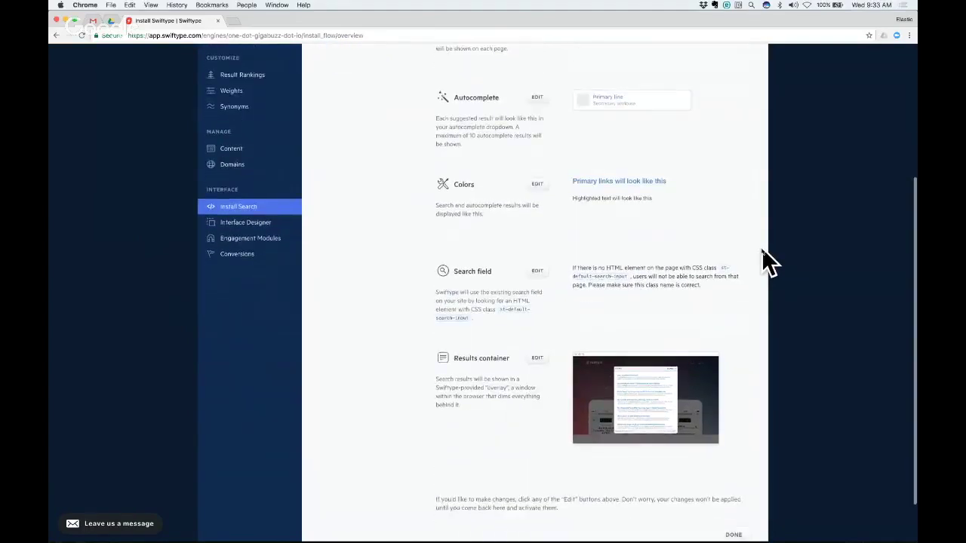
pyautogui.scroll(4, 762, 251)
pyautogui.scroll(1, 761, 247)
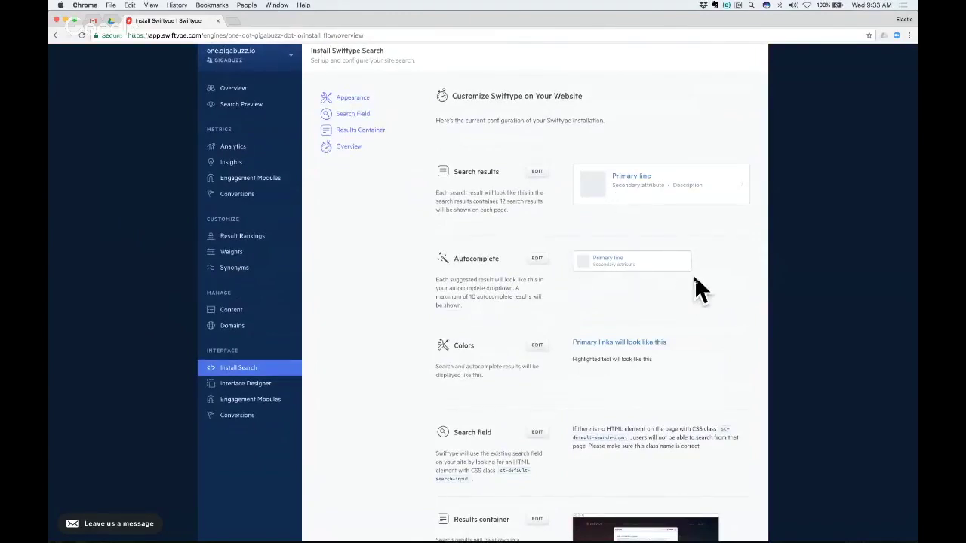
pyautogui.scroll(-1, 705, 275)
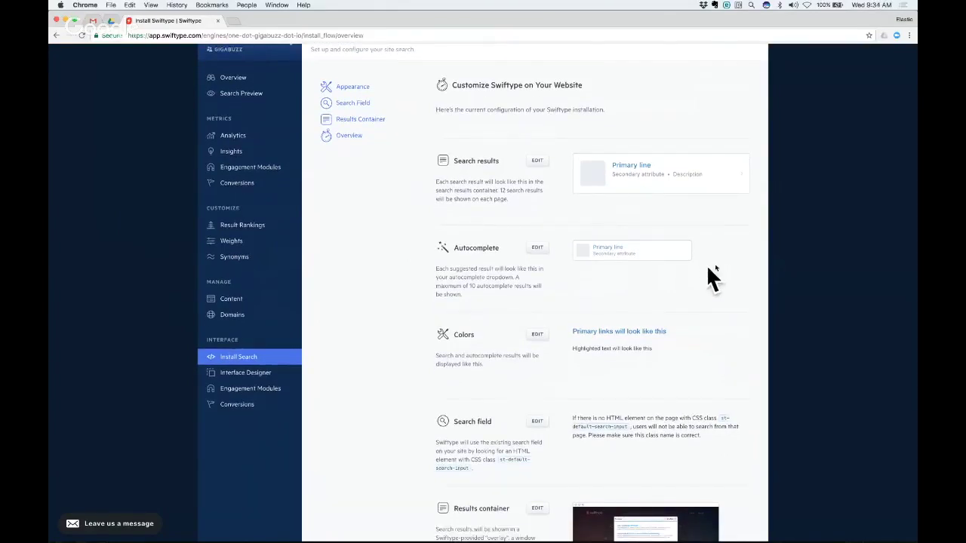
# Step: In the Interface Designer, add a facet on the type field to the Left Sidebar, sorted alphabetically, and activate the draft
pyautogui.click(264, 373)
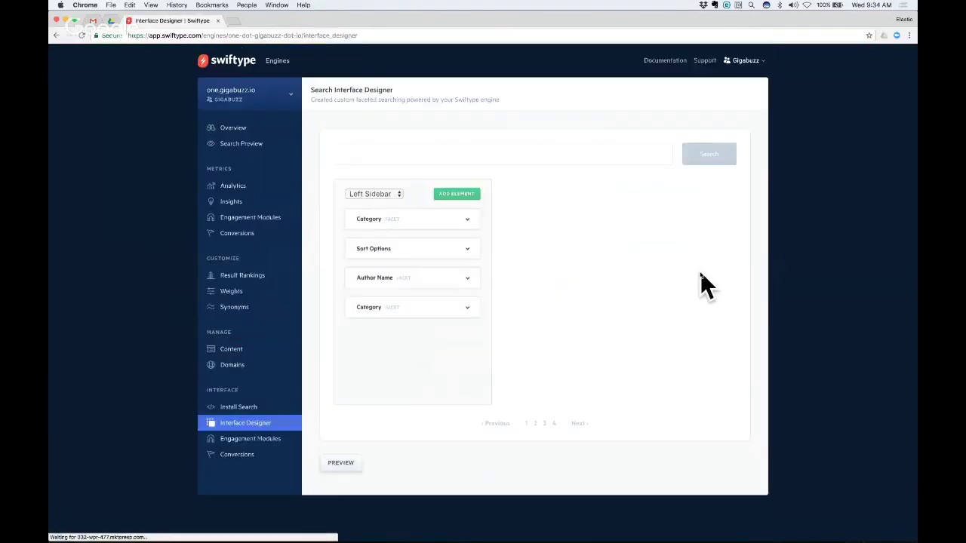
pyautogui.click(456, 194)
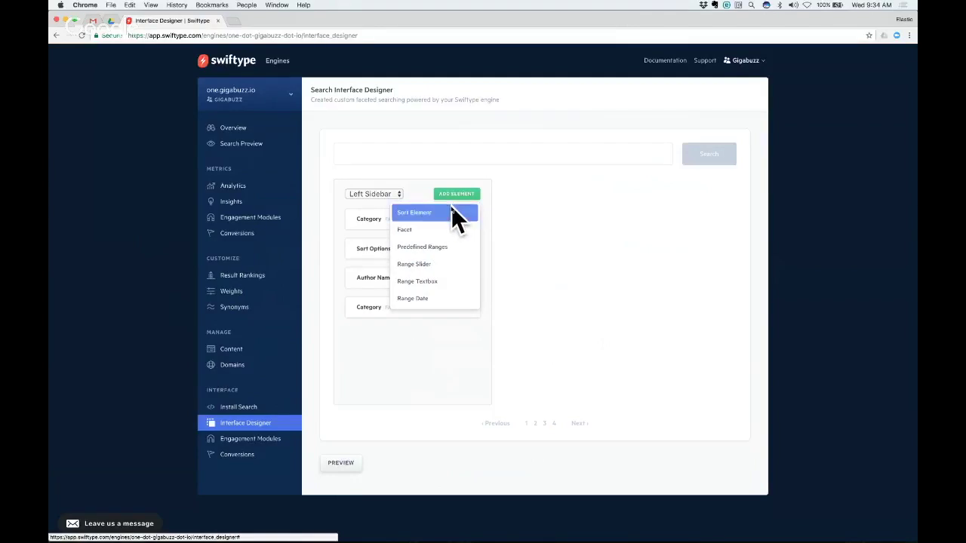
pyautogui.click(415, 229)
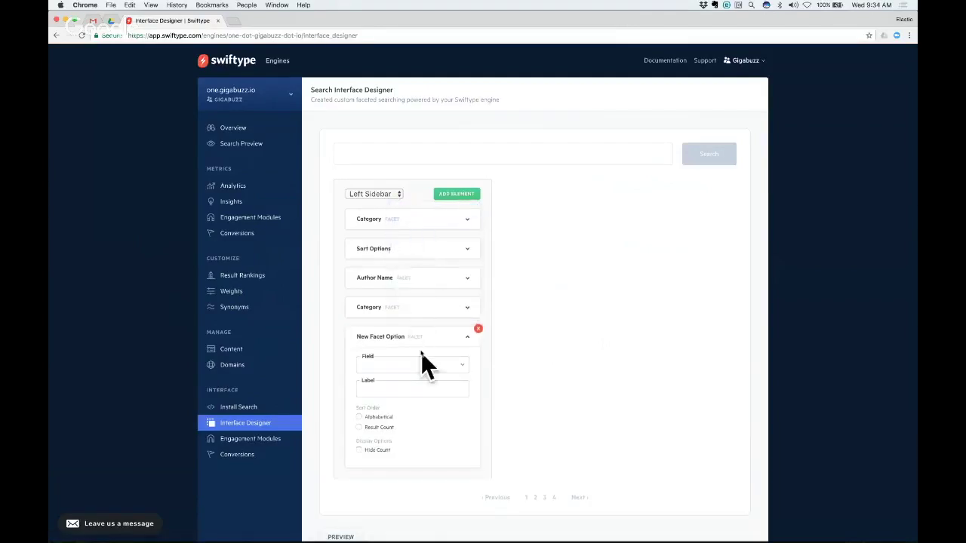
pyautogui.click(422, 359)
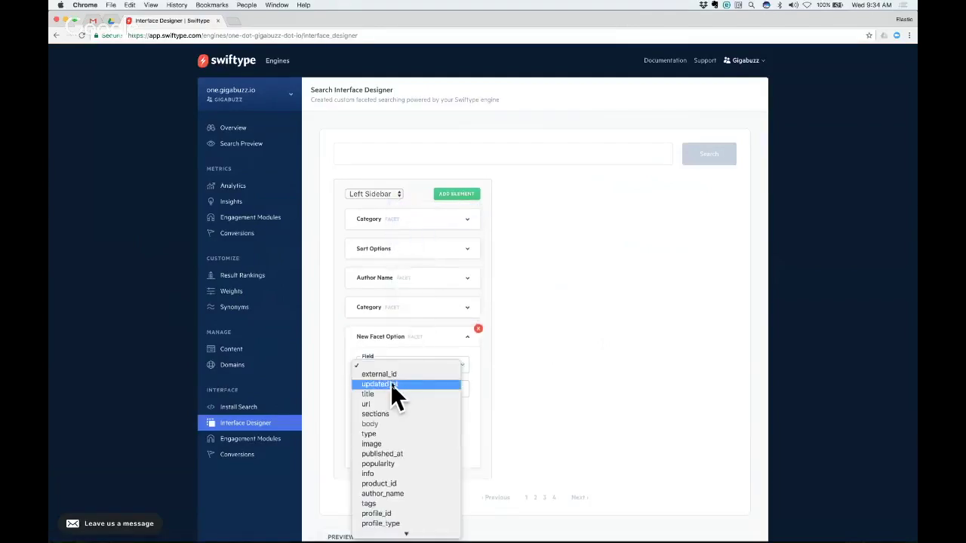
pyautogui.click(380, 434)
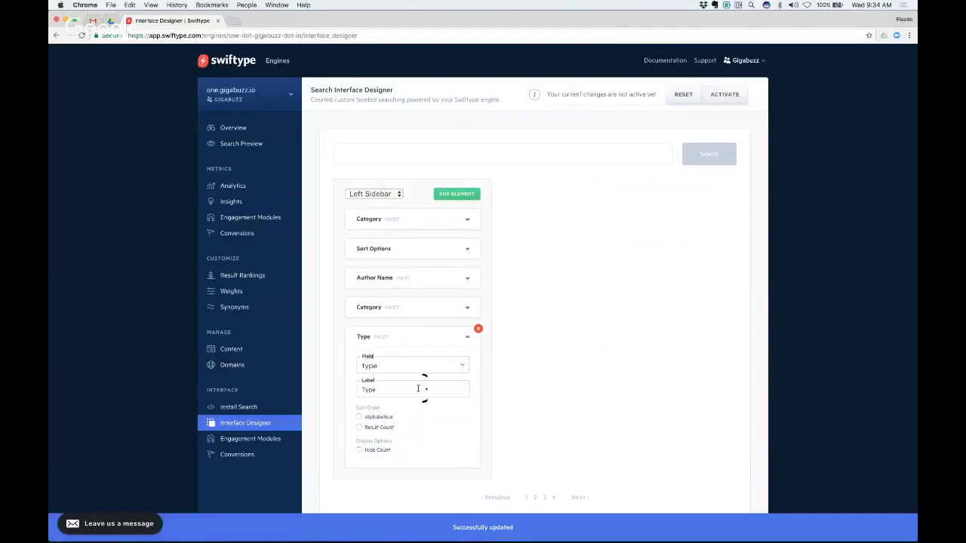
pyautogui.click(384, 416)
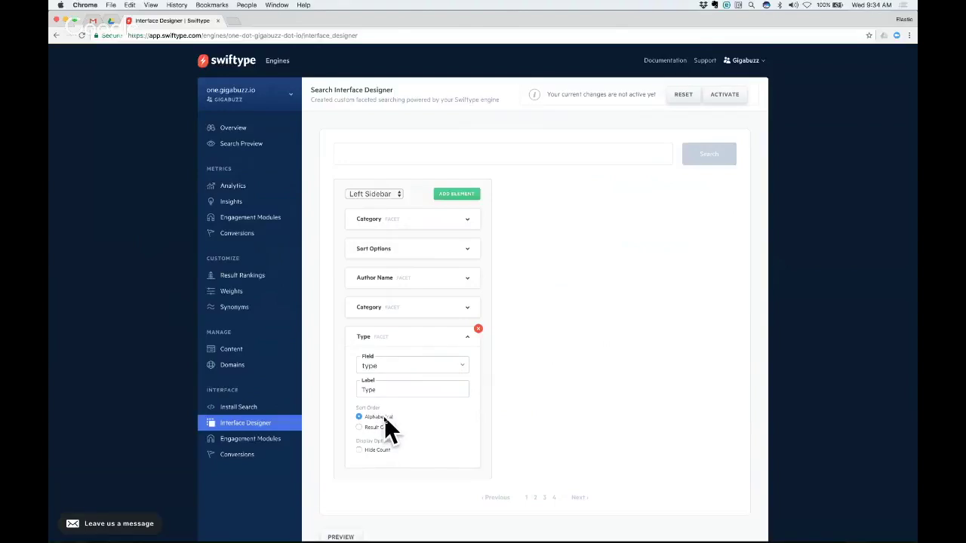
pyautogui.click(467, 337)
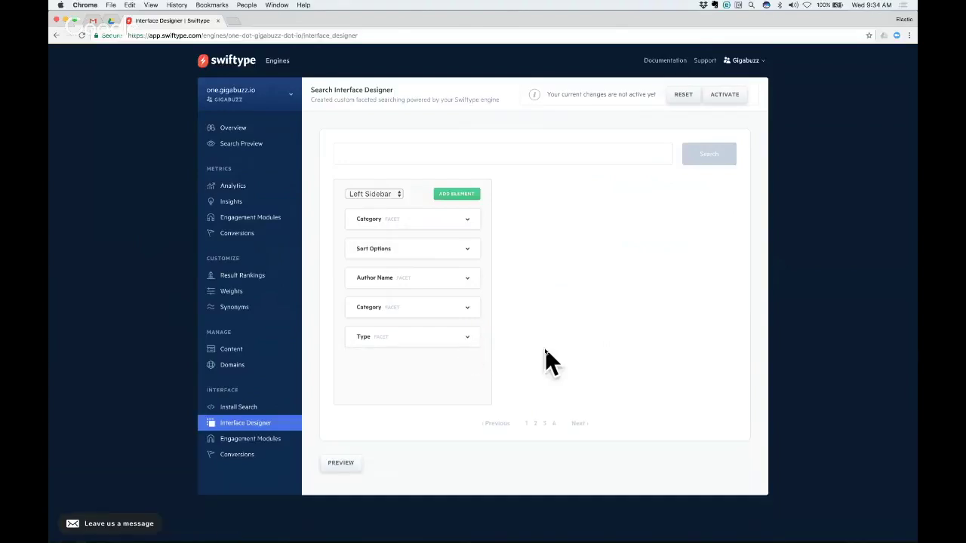
pyautogui.click(716, 96)
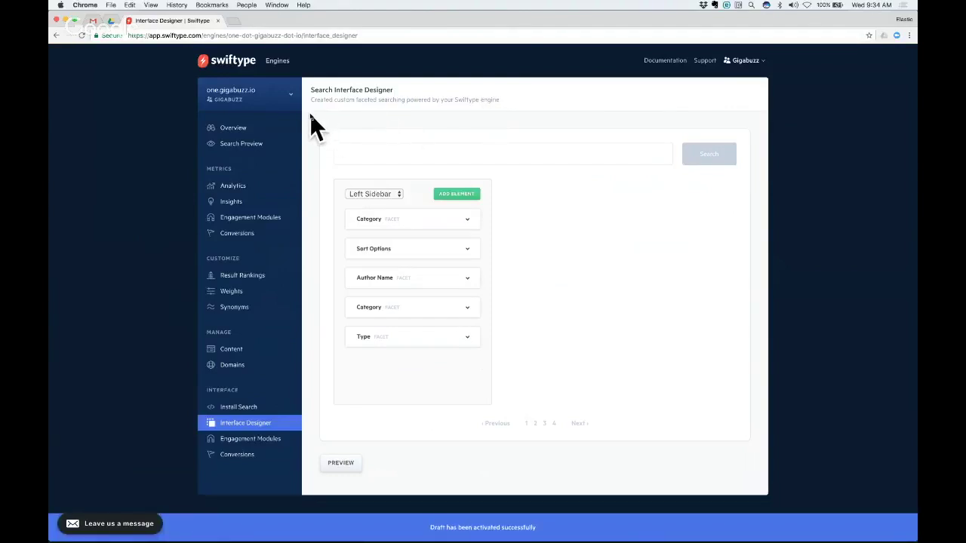
# Step: Search the one.gigabuzz.io engine for "facebook" in the Search Preview and examine the results and sidebar facets
pyautogui.click(251, 147)
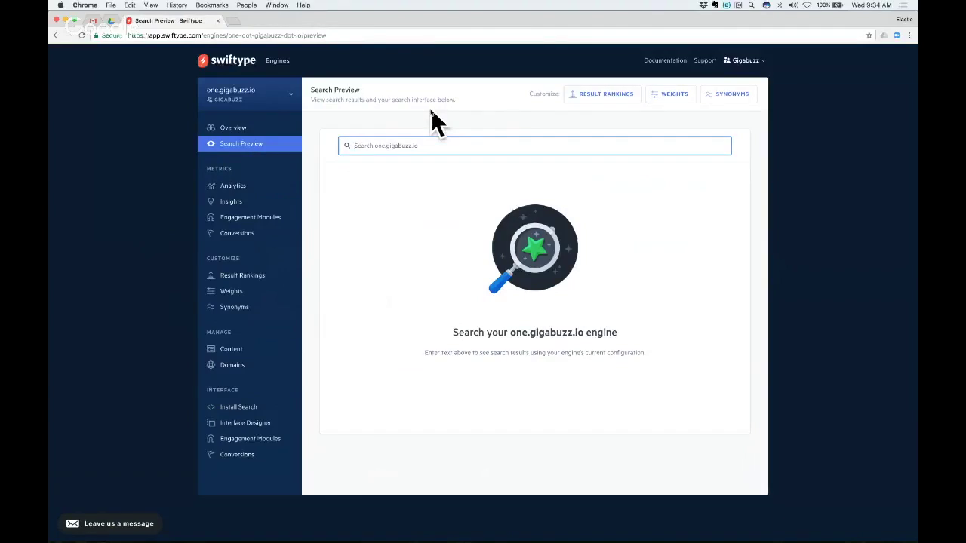
pyautogui.write('facebo')
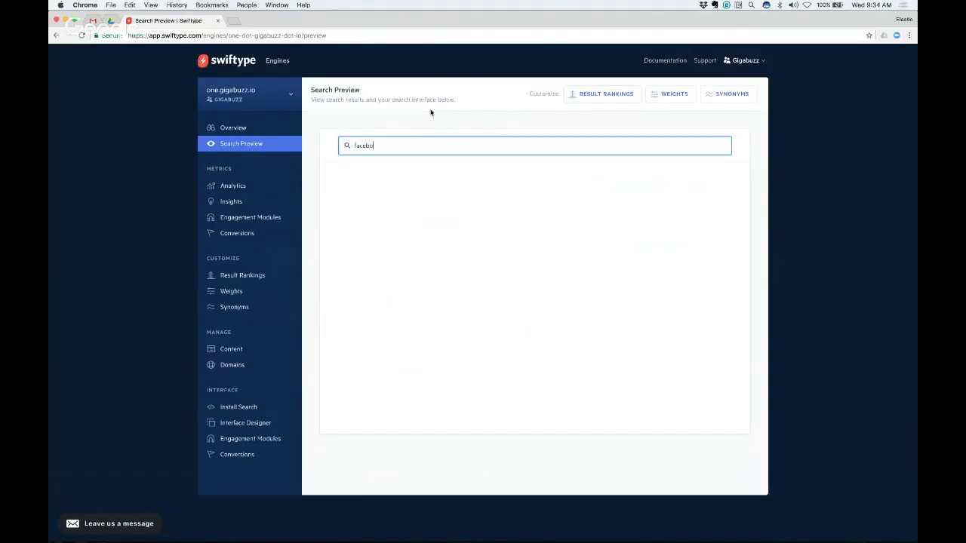
pyautogui.write('ok')
pyautogui.press('Return')
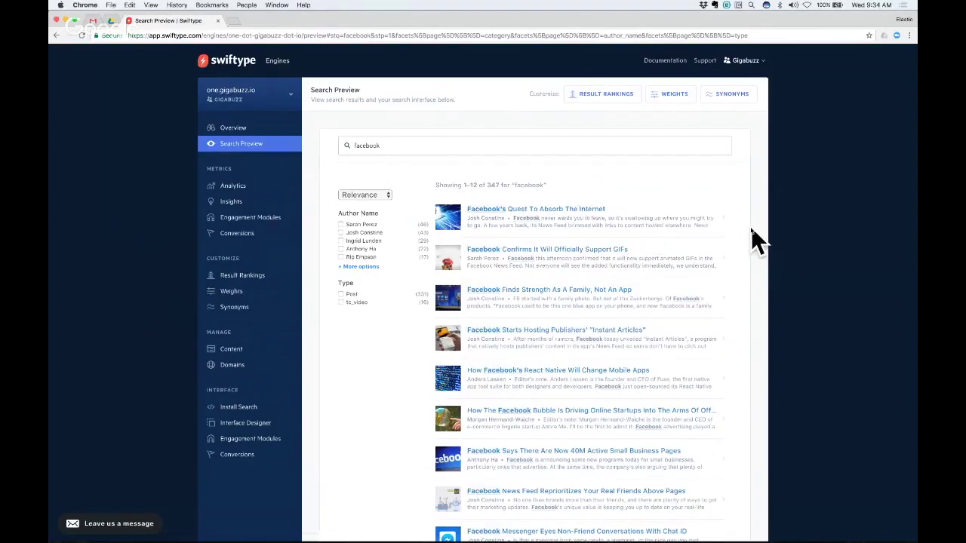
pyautogui.scroll(-1, 751, 226)
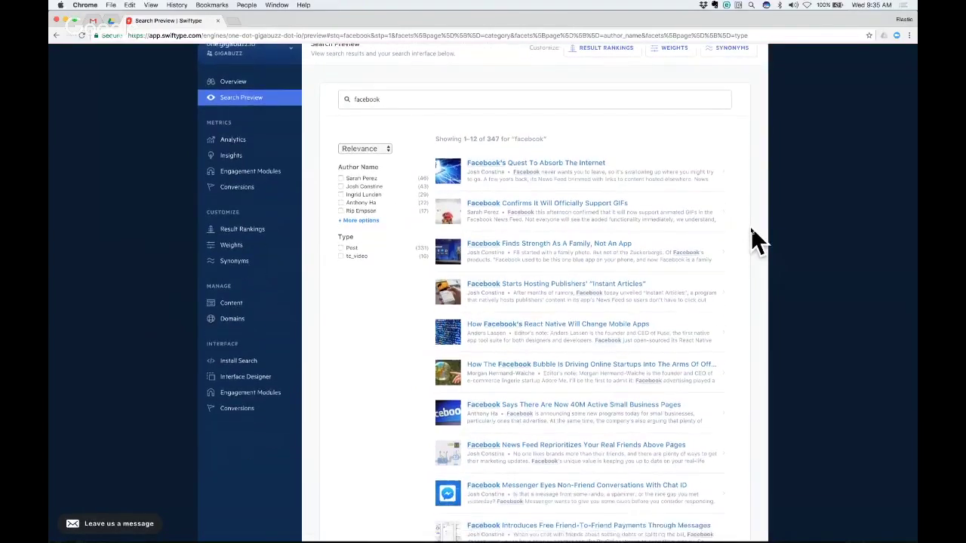
pyautogui.scroll(1, 750, 226)
pyautogui.scroll(1, 751, 230)
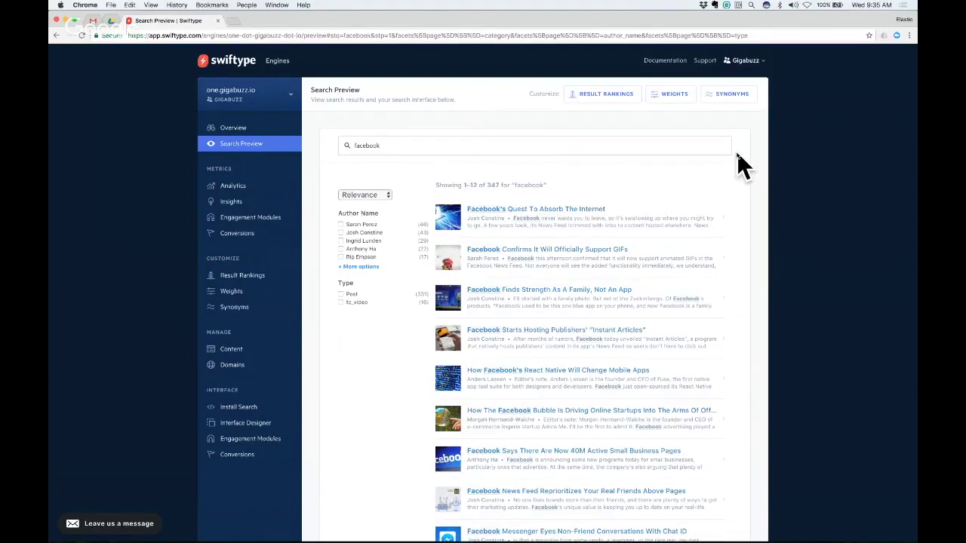
# Step: Open the live site one.gigabuzz.io in a new browser tab
pyautogui.press('super+t')
pyautogui.write('onegi')
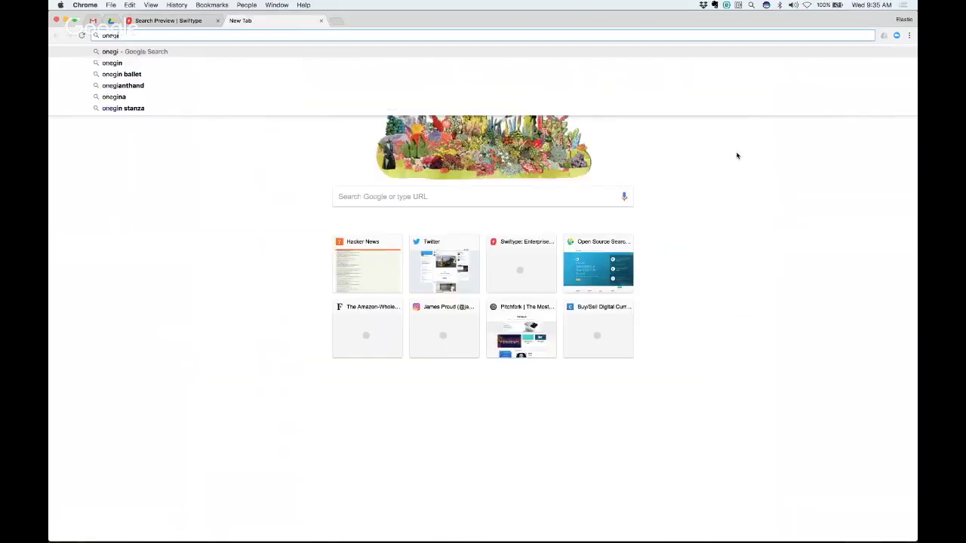
pyautogui.press('BackSpace')
pyautogui.press('BackSpace')
pyautogui.write('.gigabuzz.com')
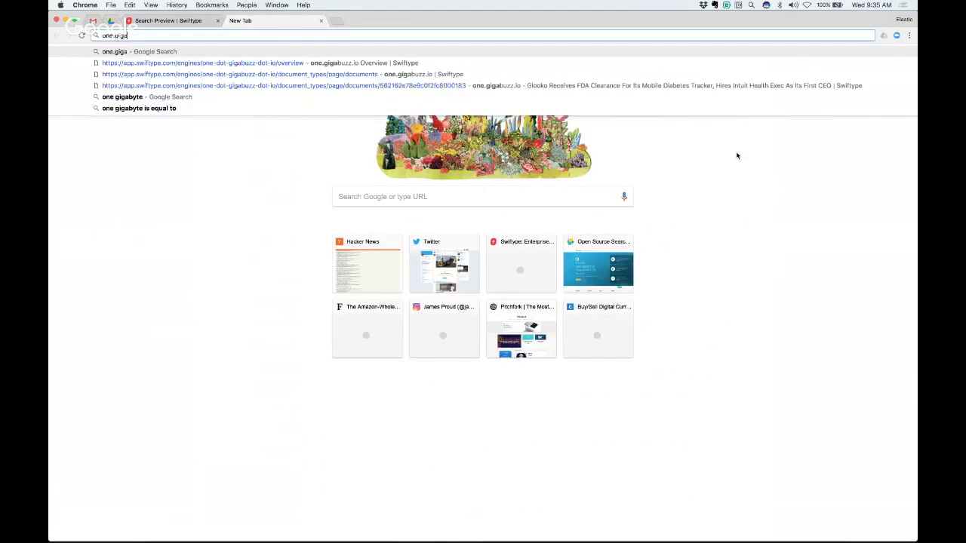
pyautogui.press('BackSpace')
pyautogui.press('BackSpace')
pyautogui.press('BackSpace')
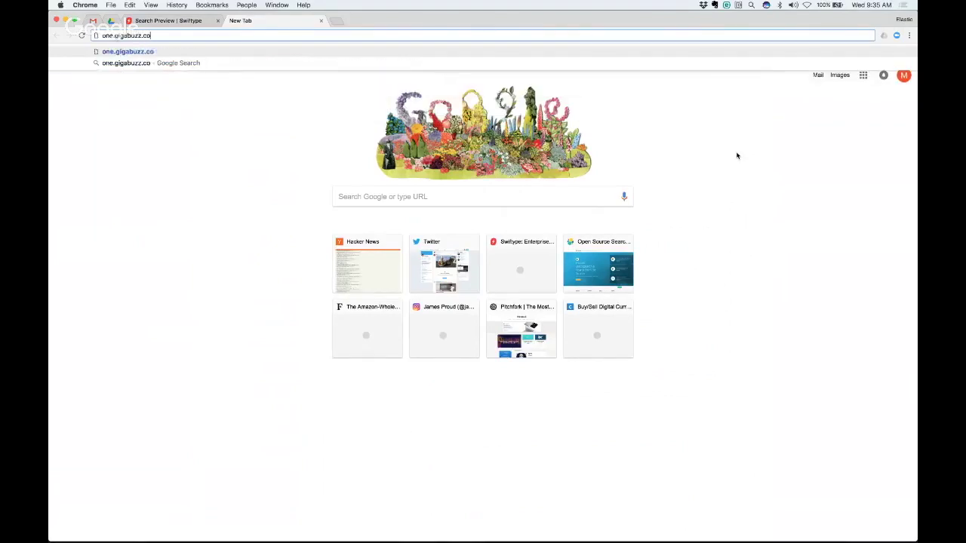
pyautogui.write('io')
pyautogui.press('Return')
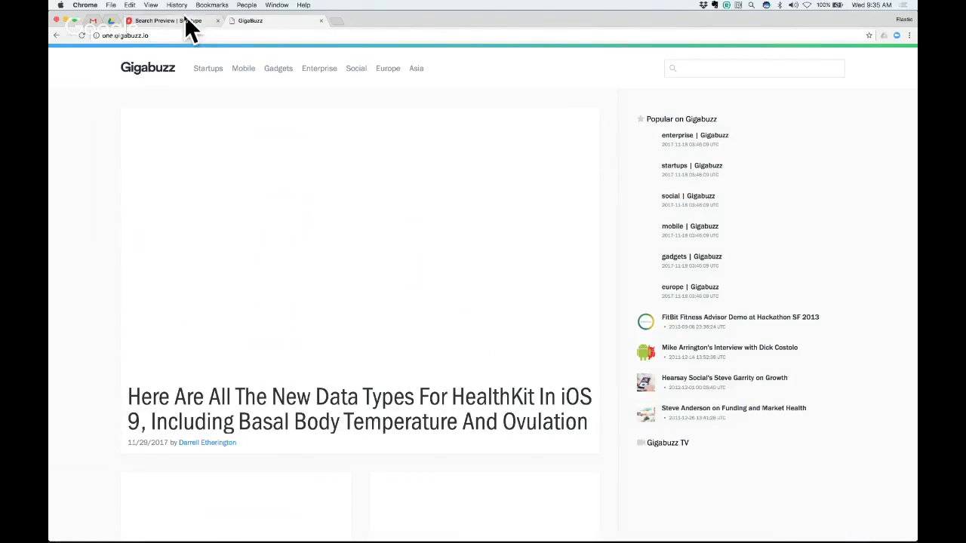
# Step: Try the Gigabuzz site's search autocomplete with "apple", extending the query to the misspelled "apple wtch"
pyautogui.click(189, 22)
pyautogui.click(253, 21)
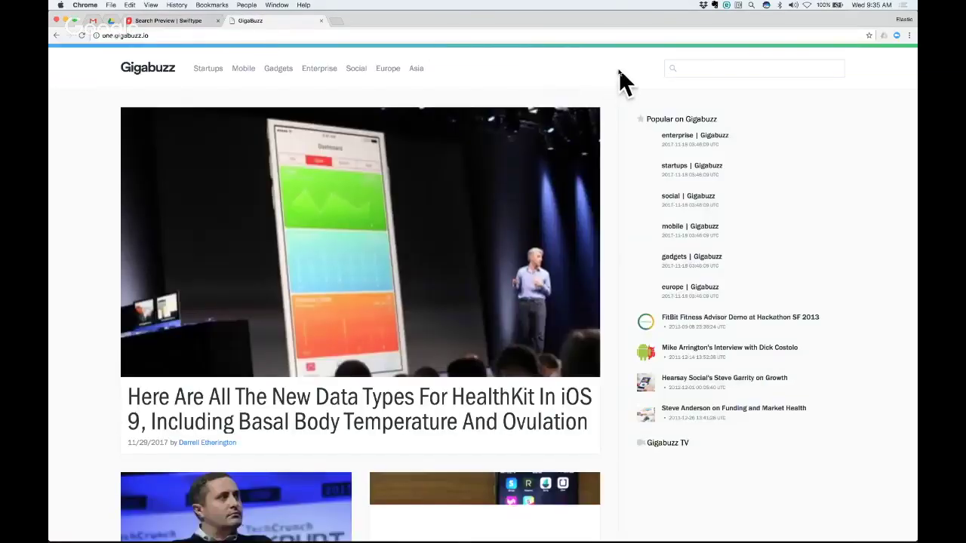
pyautogui.click(702, 72)
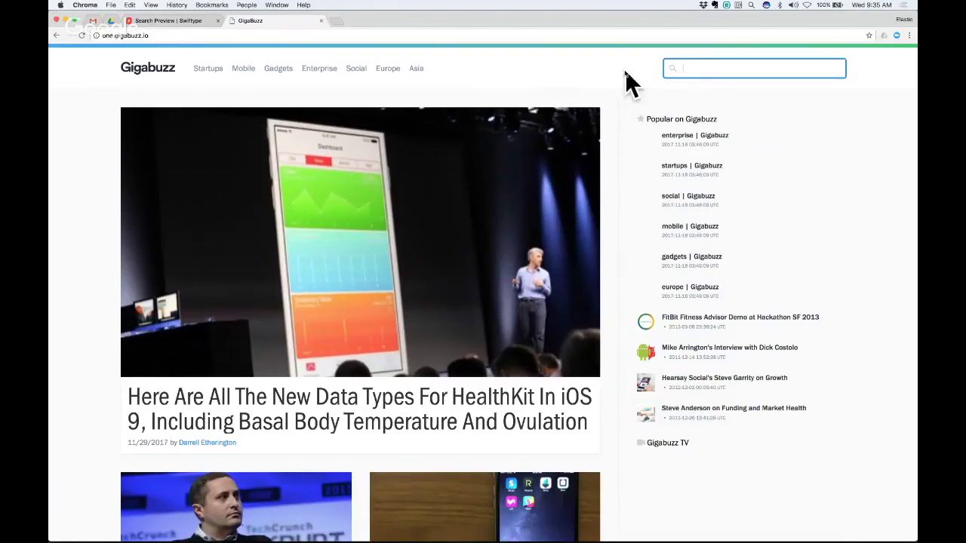
pyautogui.write('apple')
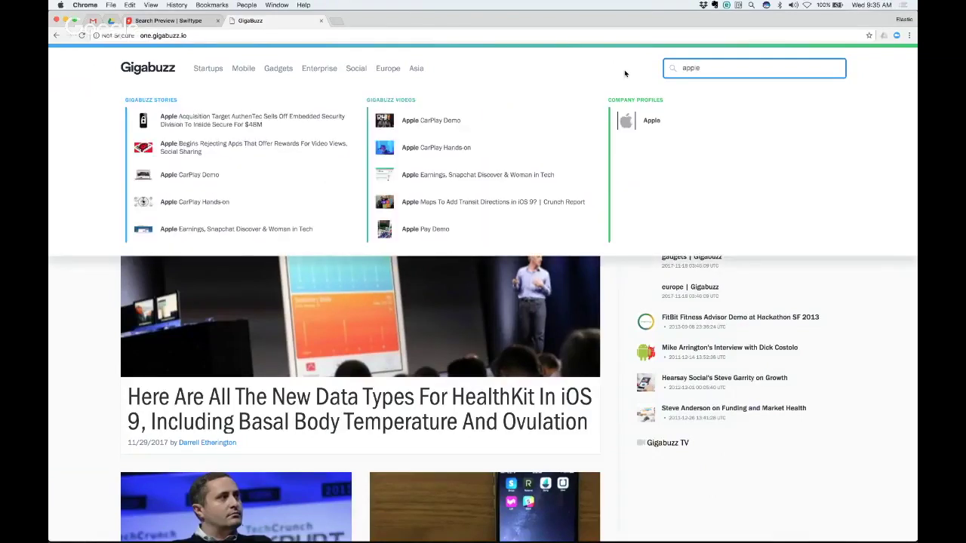
pyautogui.write(' wtch')
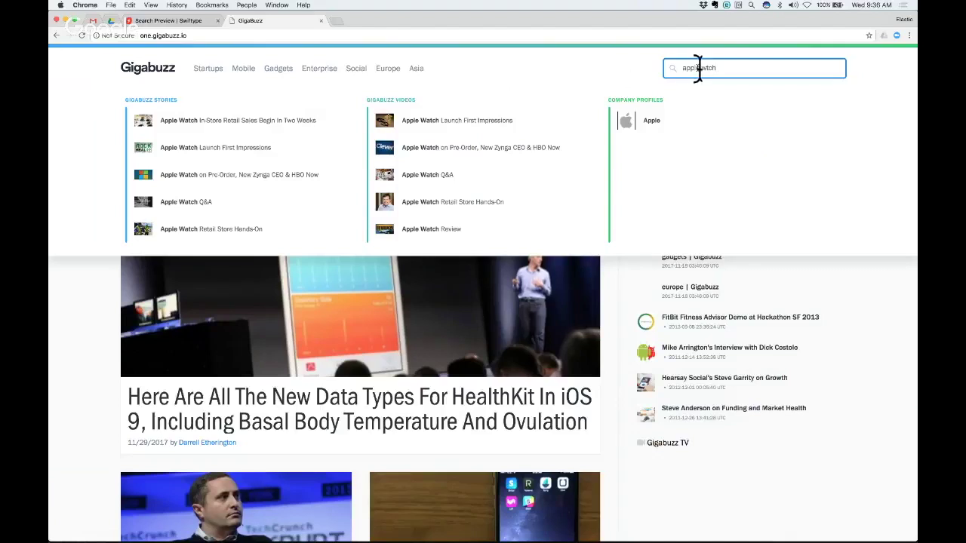
# Step: Return to the Swiftype dashboard and examine the engine's analytics for total searches, total autocompletes and most popular searches
pyautogui.click(200, 22)
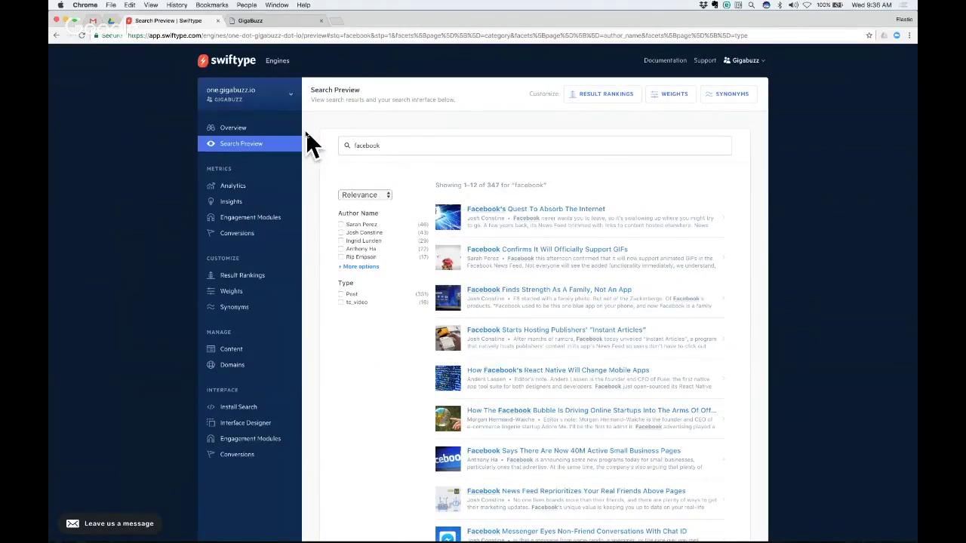
pyautogui.click(236, 186)
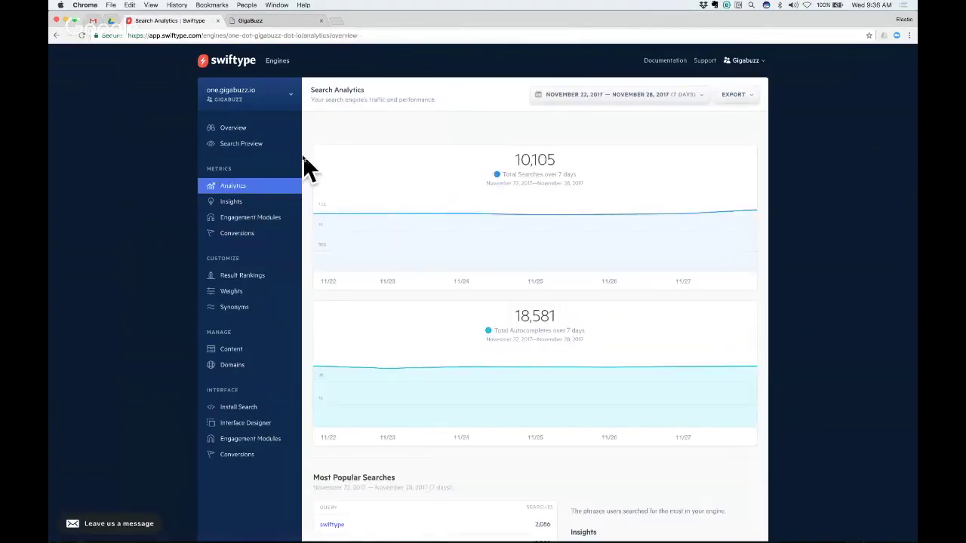
pyautogui.scroll(-5, 307, 159)
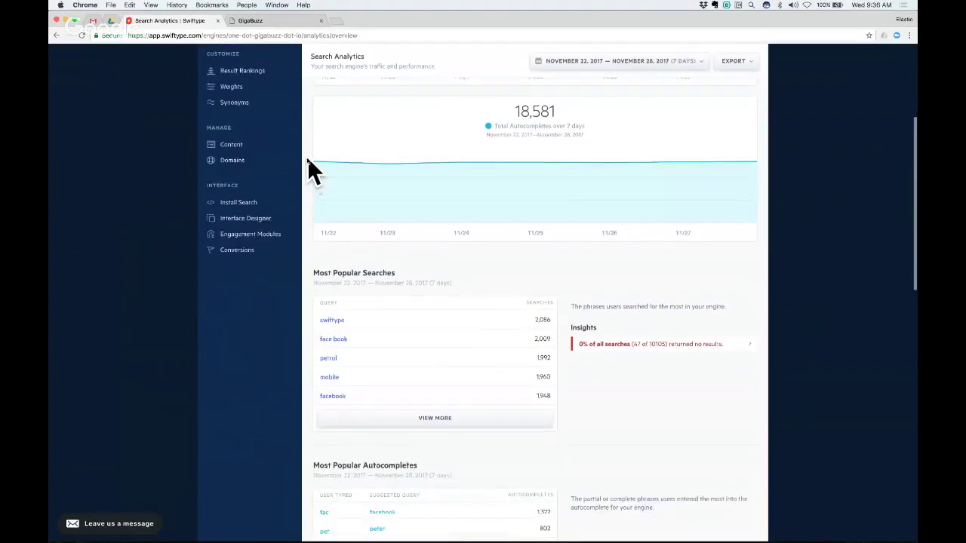
pyautogui.scroll(-2, 307, 157)
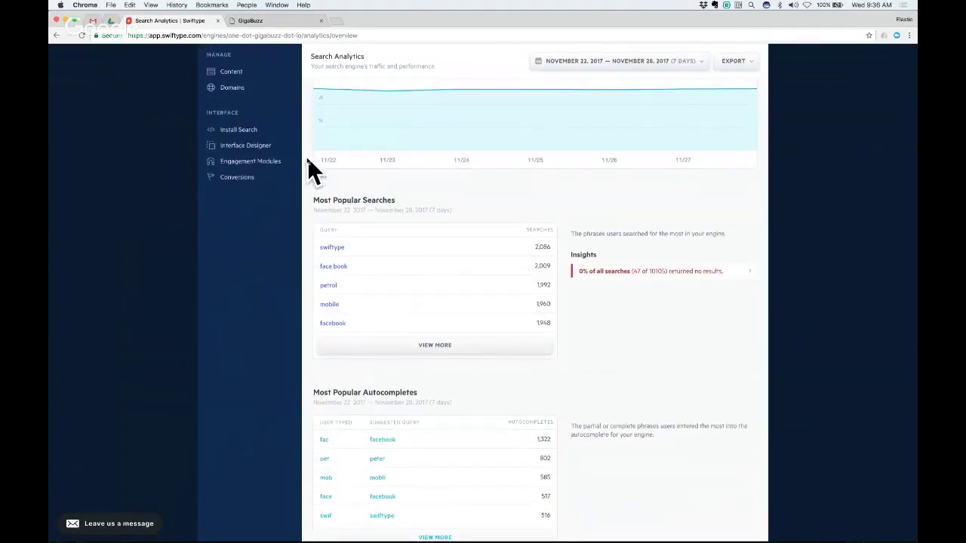
pyautogui.scroll(6, 307, 157)
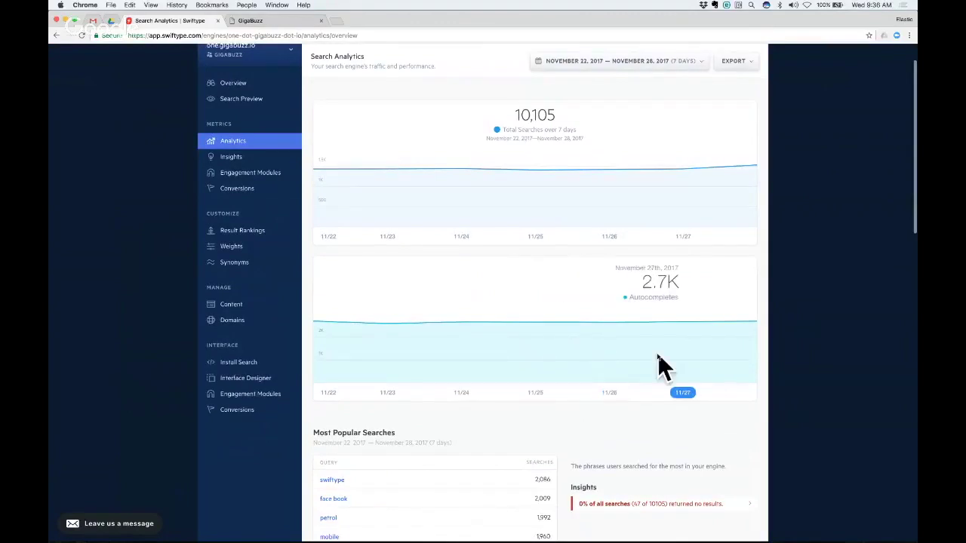
pyautogui.scroll(-6, 657, 353)
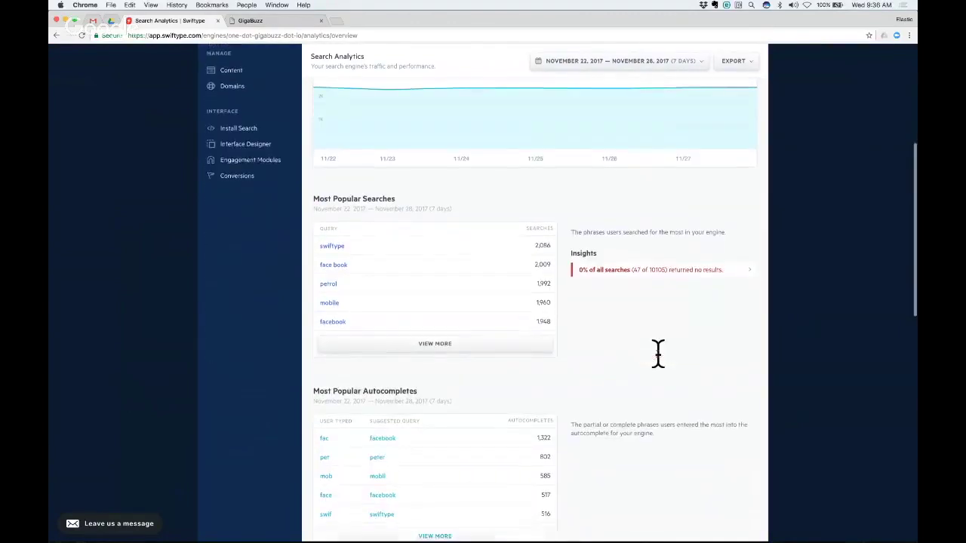
pyautogui.scroll(-4, 657, 353)
pyautogui.scroll(1, 621, 300)
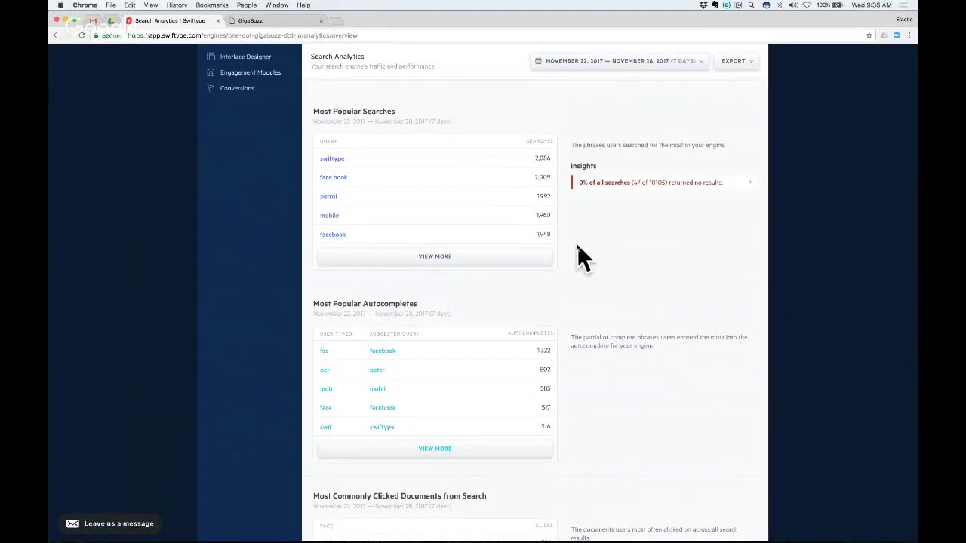
# Step: Review the analytics on most popular autocompletes, most commonly clicked documents and searches resulting in the most clicks
pyautogui.scroll(-3, 577, 249)
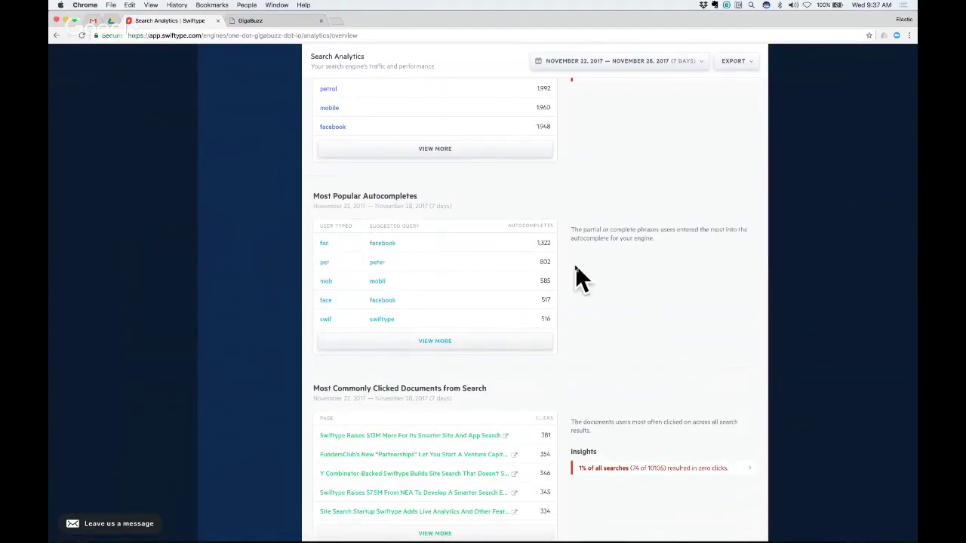
pyautogui.scroll(-5, 575, 272)
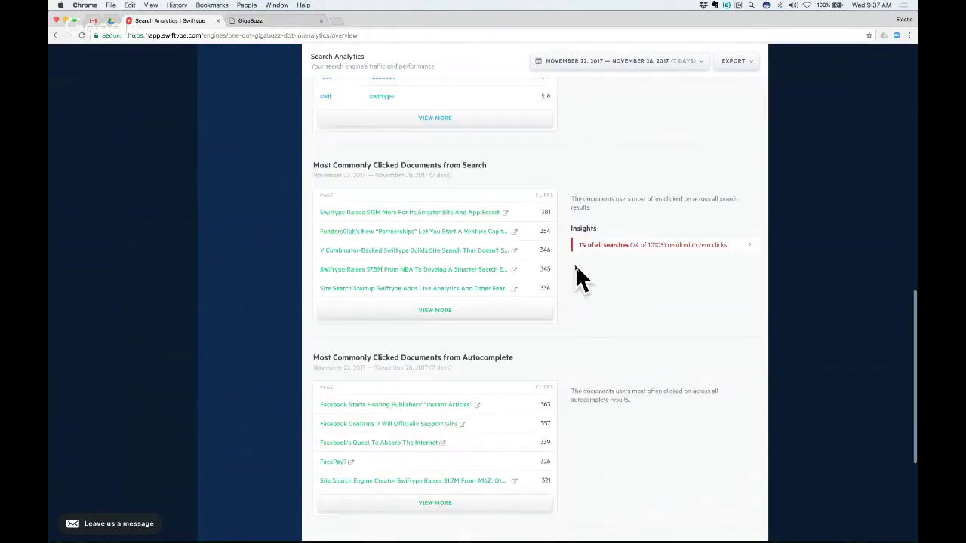
pyautogui.scroll(-1, 581, 279)
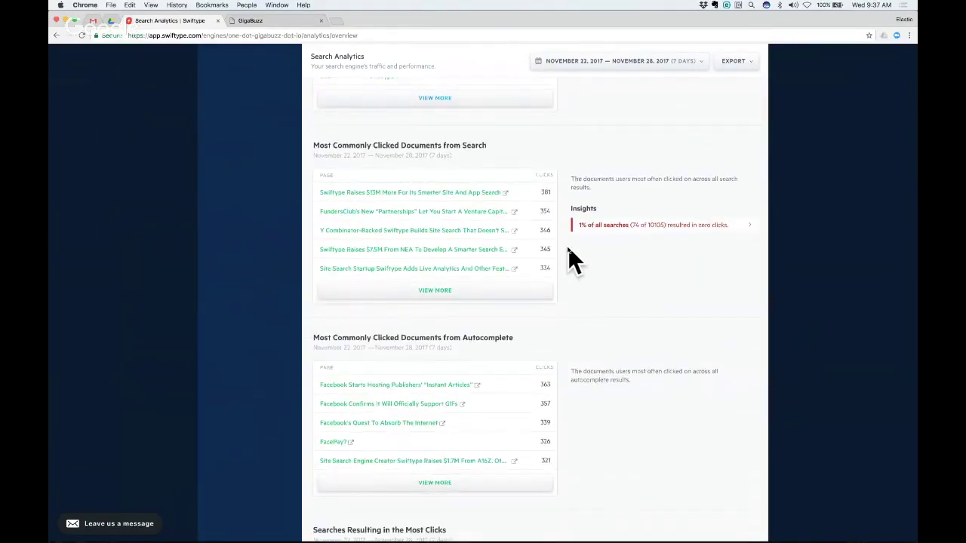
pyautogui.scroll(-1, 566, 246)
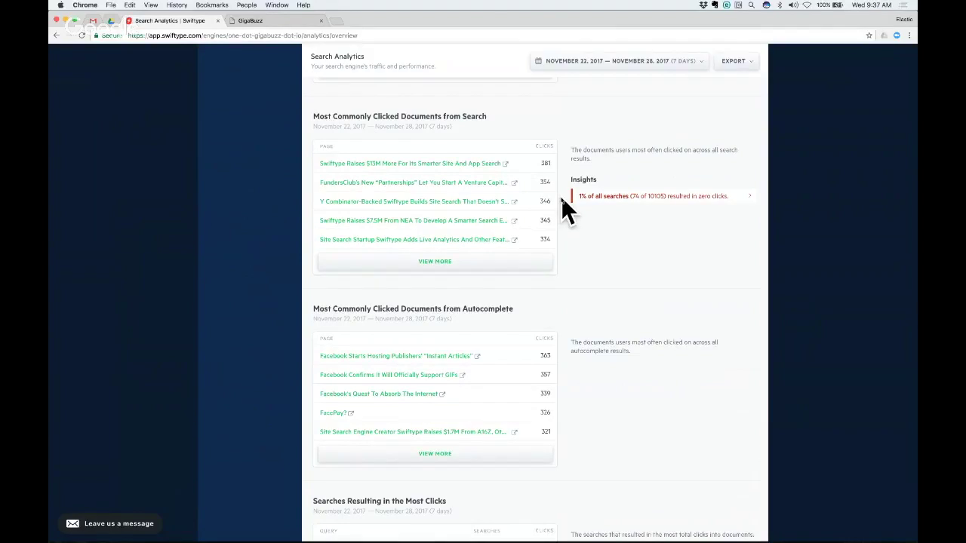
pyautogui.scroll(-1, 567, 208)
pyautogui.scroll(-3, 567, 209)
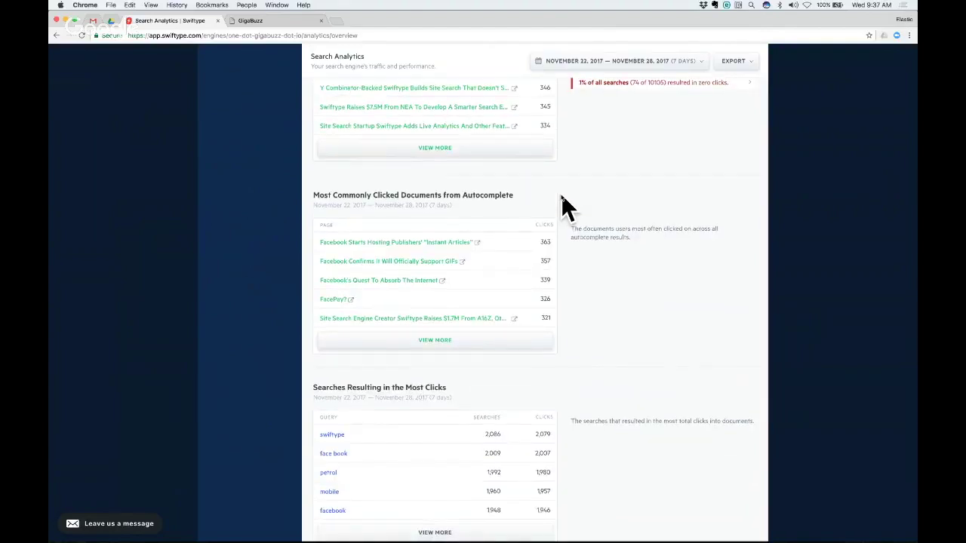
pyautogui.scroll(-2, 561, 196)
pyautogui.scroll(5, 562, 196)
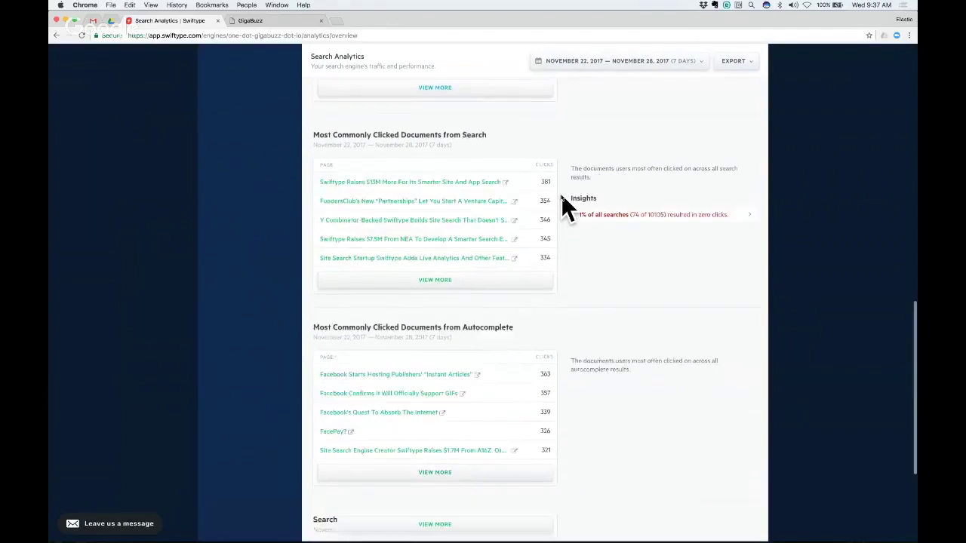
pyautogui.scroll(10, 562, 197)
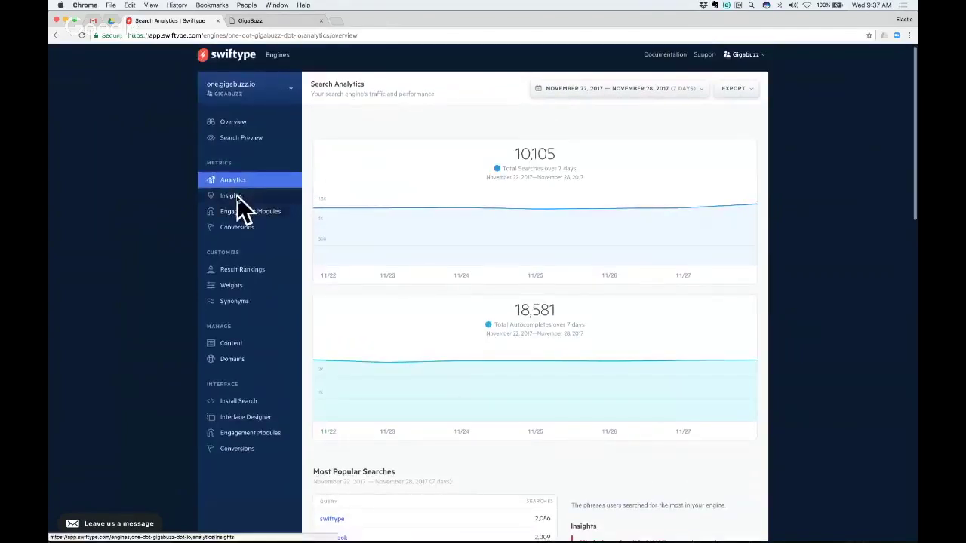
# Step: Open the engine's Insights and review the advice on searches with no results, no clickthroughs and no "Buy Now" conversions
pyautogui.click(236, 196)
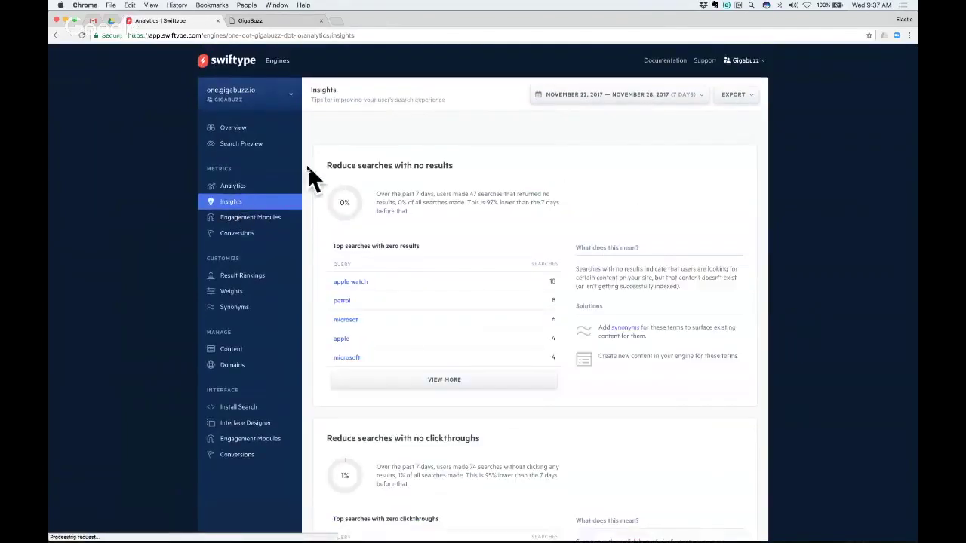
pyautogui.scroll(-3, 311, 181)
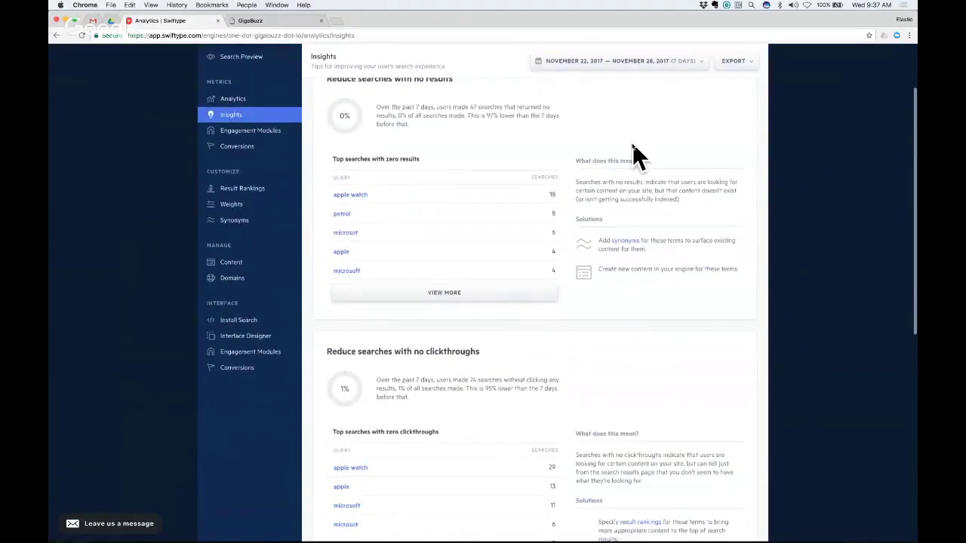
pyautogui.scroll(-3, 632, 146)
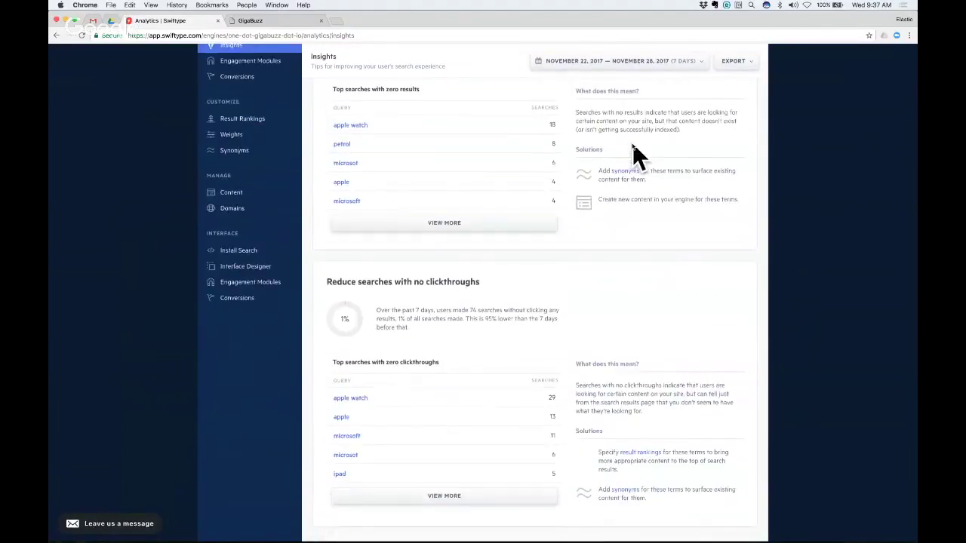
pyautogui.scroll(-5, 655, 235)
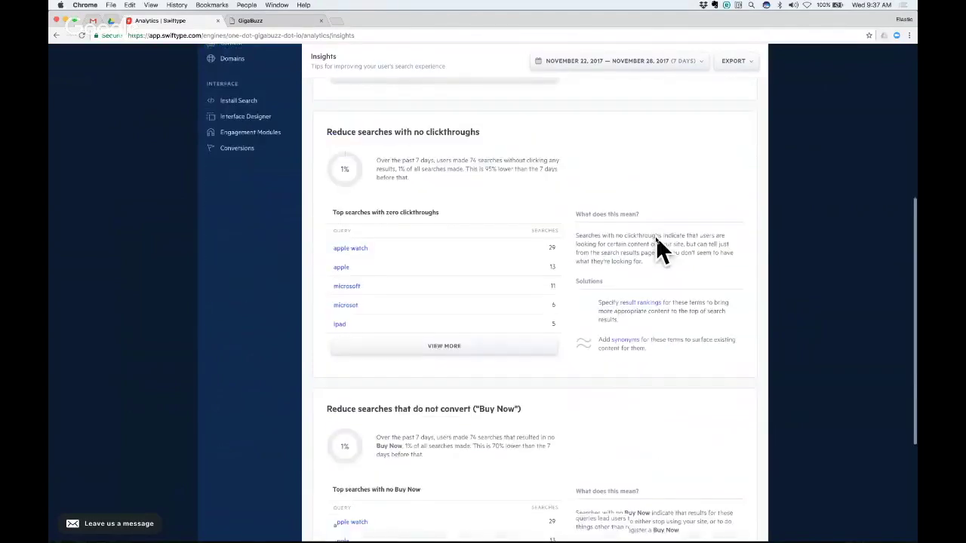
pyautogui.scroll(-1, 656, 238)
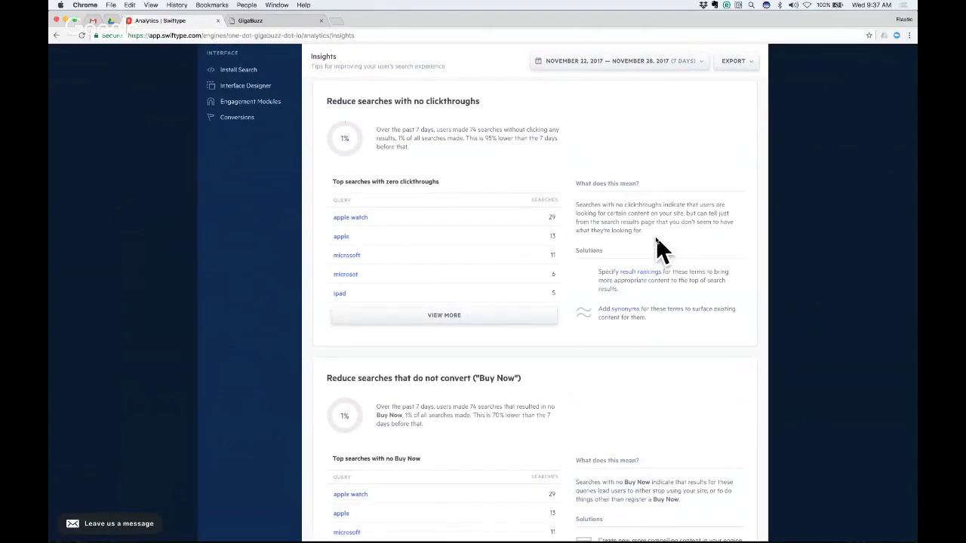
pyautogui.scroll(3, 656, 245)
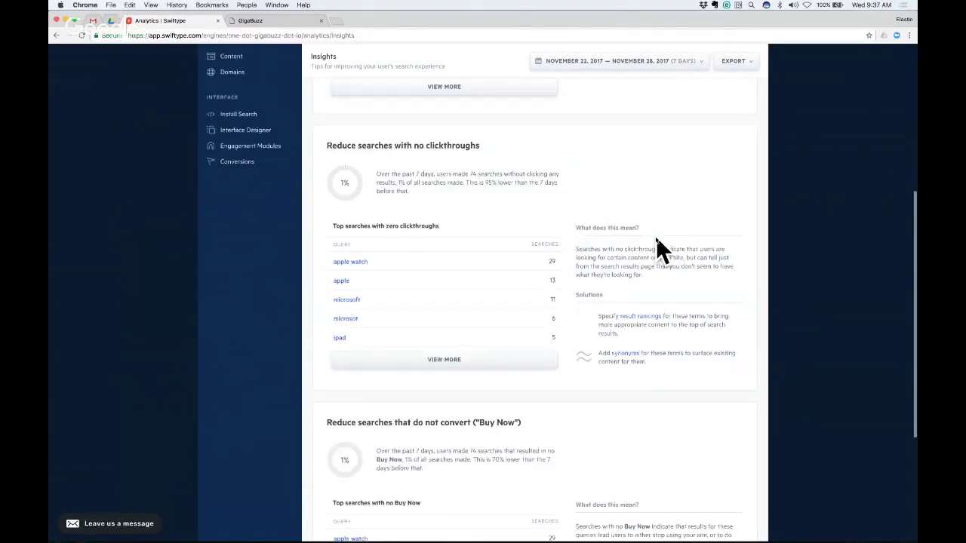
# Step: Switch to the Gigabuzz site and search it for "xfinity"
pyautogui.click(277, 23)
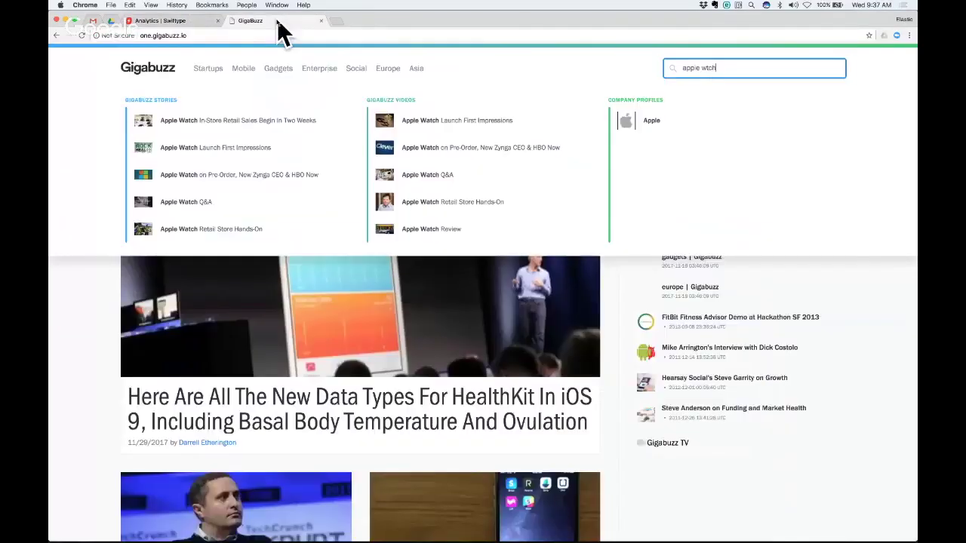
pyautogui.tripleClick(719, 66)
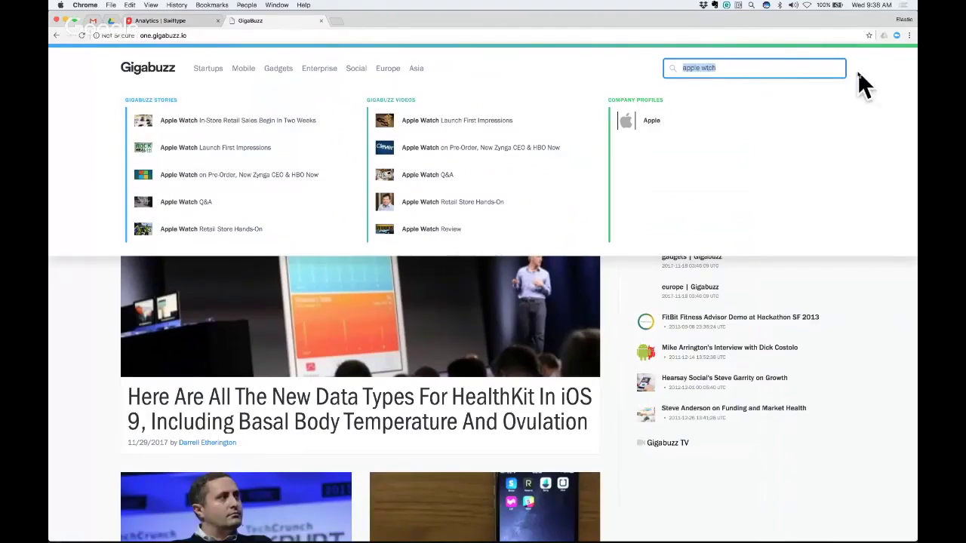
pyautogui.write('xfinity')
pyautogui.press('Return')
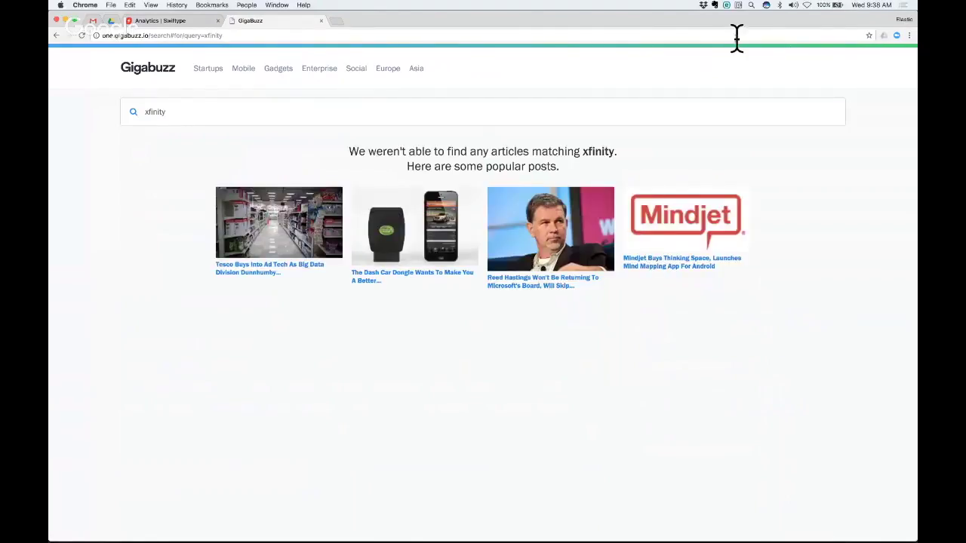
# Step: Return to the Swiftype dashboard and create a synonym set for one.gigabuzz.io with the terms "comcast" and "xfinity"
pyautogui.click(188, 21)
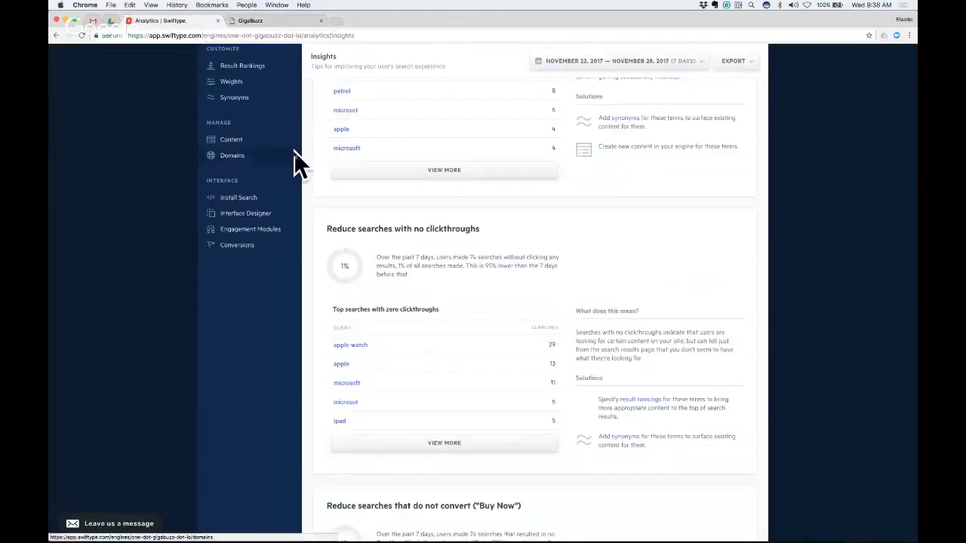
pyautogui.scroll(-3, 295, 159)
pyautogui.scroll(3, 298, 162)
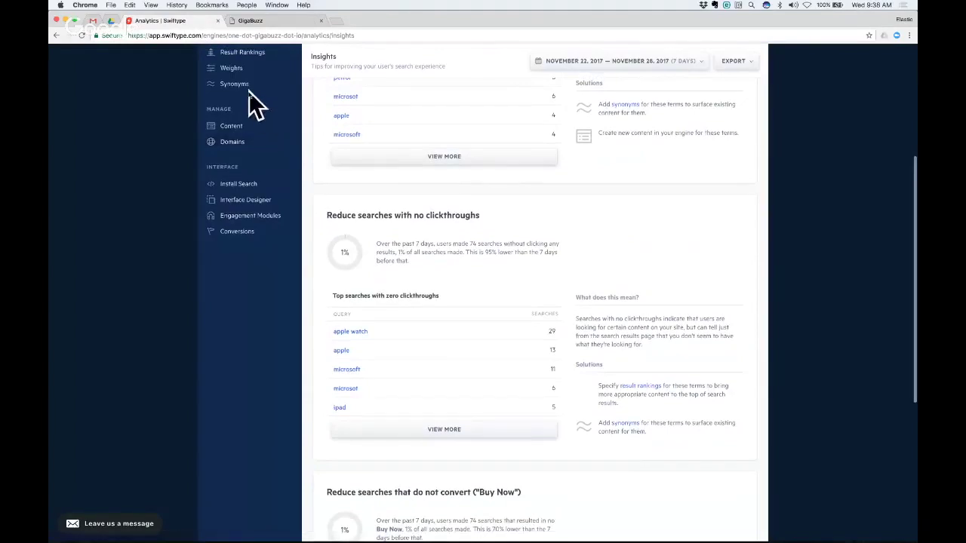
pyautogui.click(241, 85)
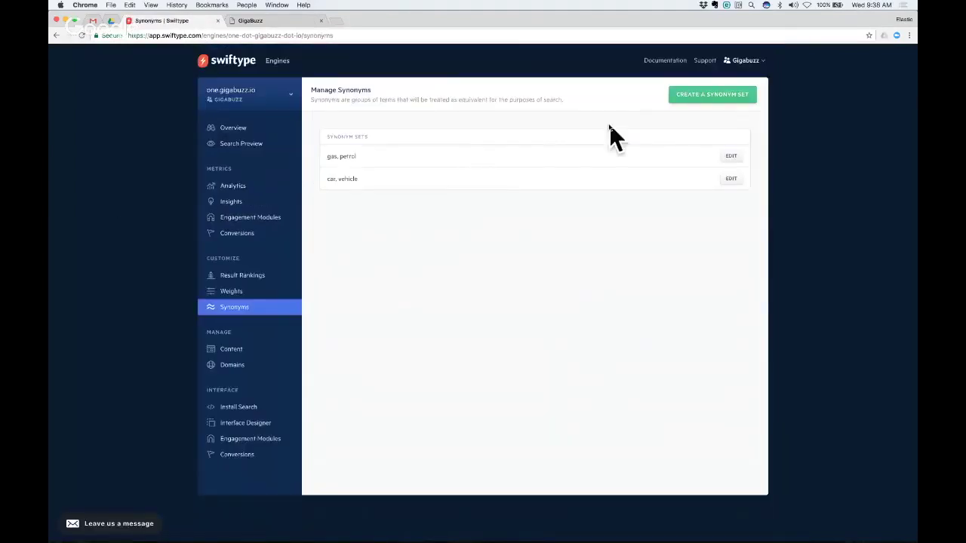
pyautogui.click(687, 94)
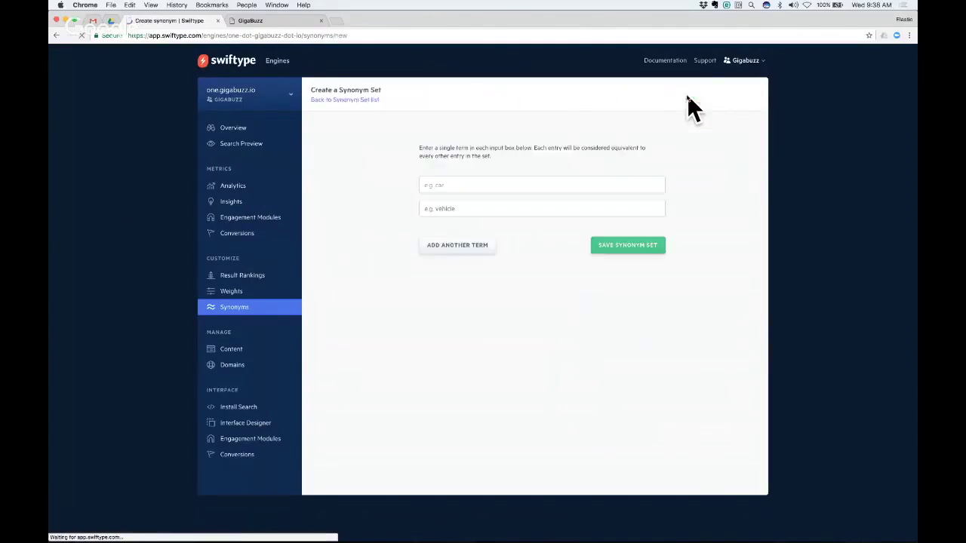
pyautogui.click(464, 185)
pyautogui.write('comcast')
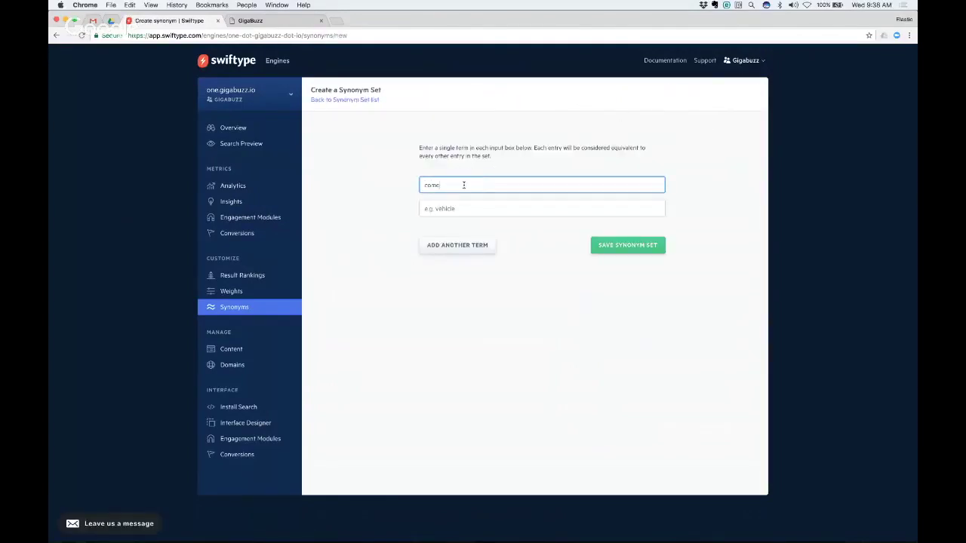
pyautogui.press('Tab')
pyautogui.write('xfinity')
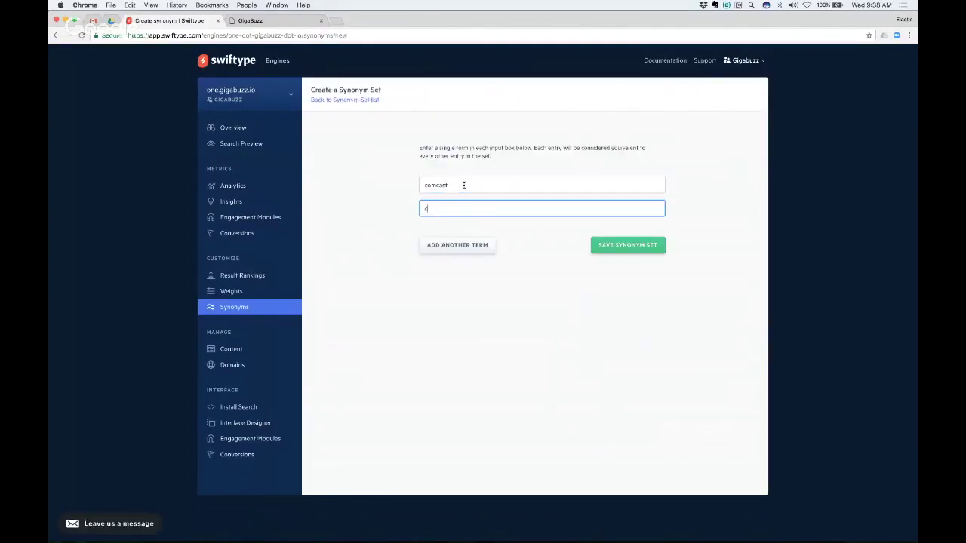
pyautogui.click(619, 246)
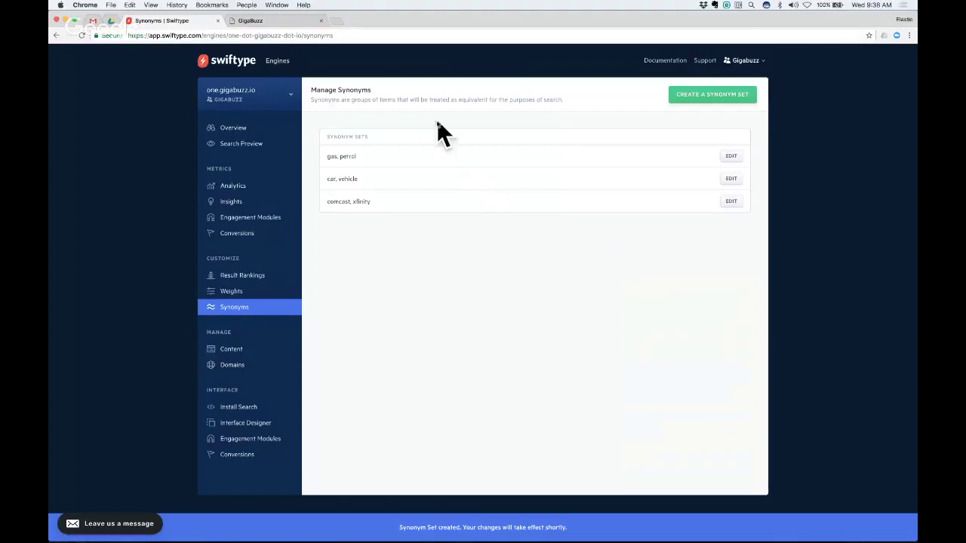
# Step: Rerun the "xfinity" search on the Gigabuzz site to check the effect of the synonym set
pyautogui.click(278, 22)
pyautogui.click(312, 107)
pyautogui.press('Return')
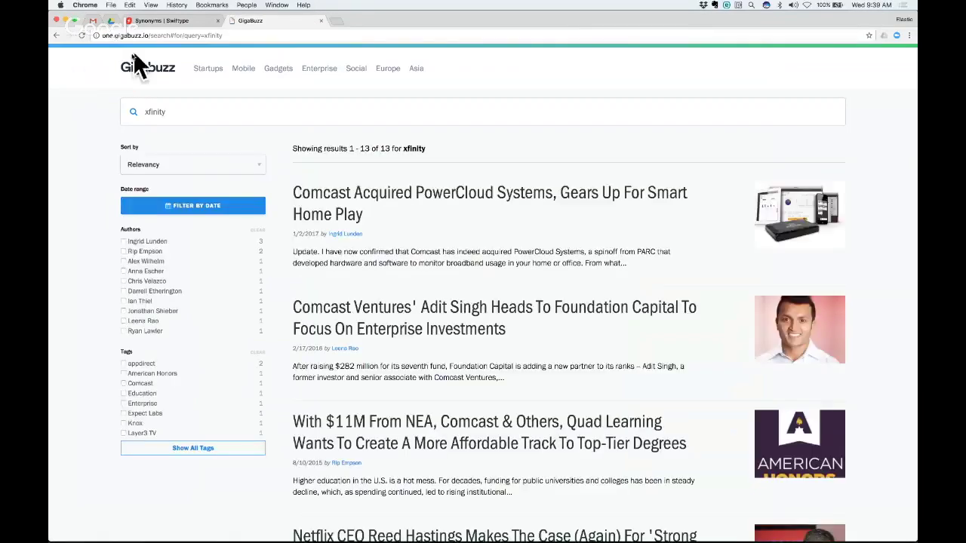
# Step: Open the engine's result rankings in Swiftype and run a search for "facebook" on the Gigabuzz site
pyautogui.click(163, 22)
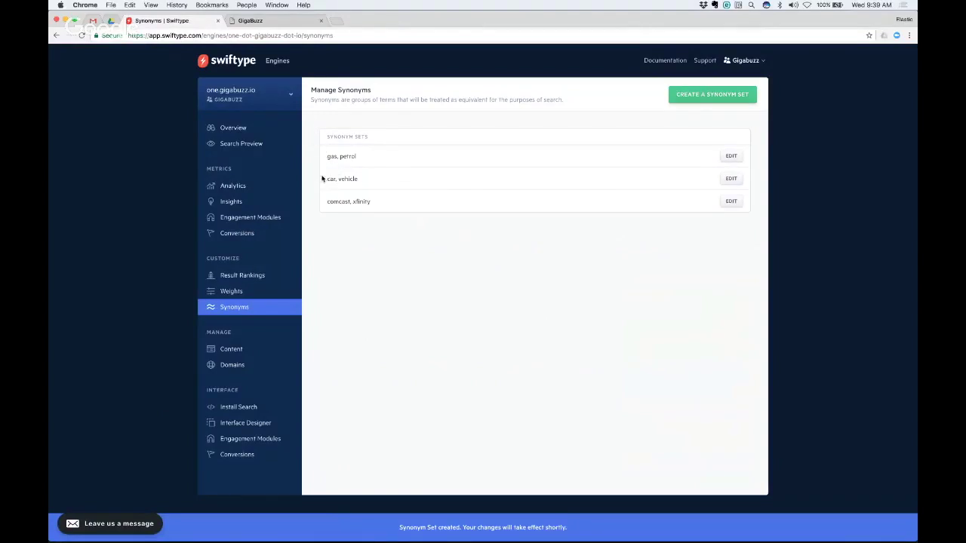
pyautogui.click(256, 278)
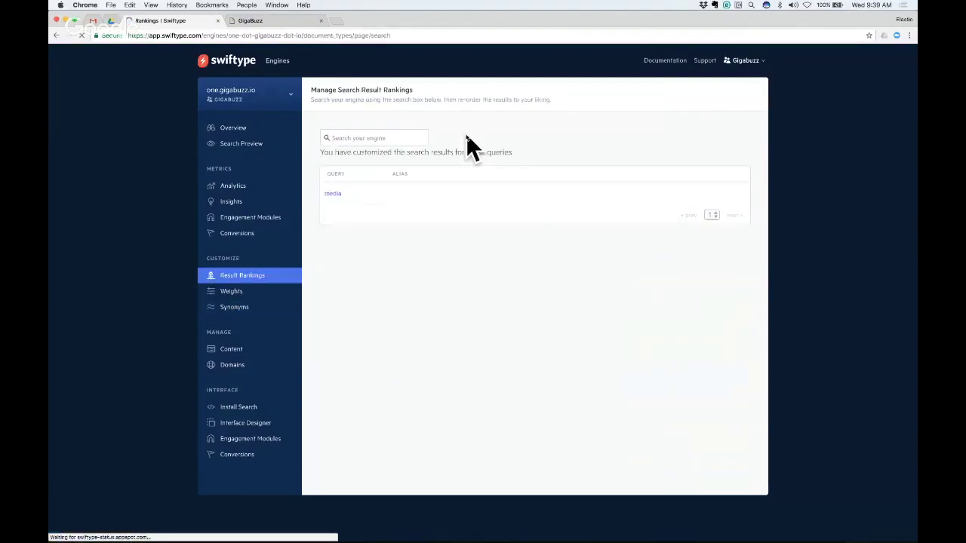
pyautogui.click(292, 23)
pyautogui.click(297, 111)
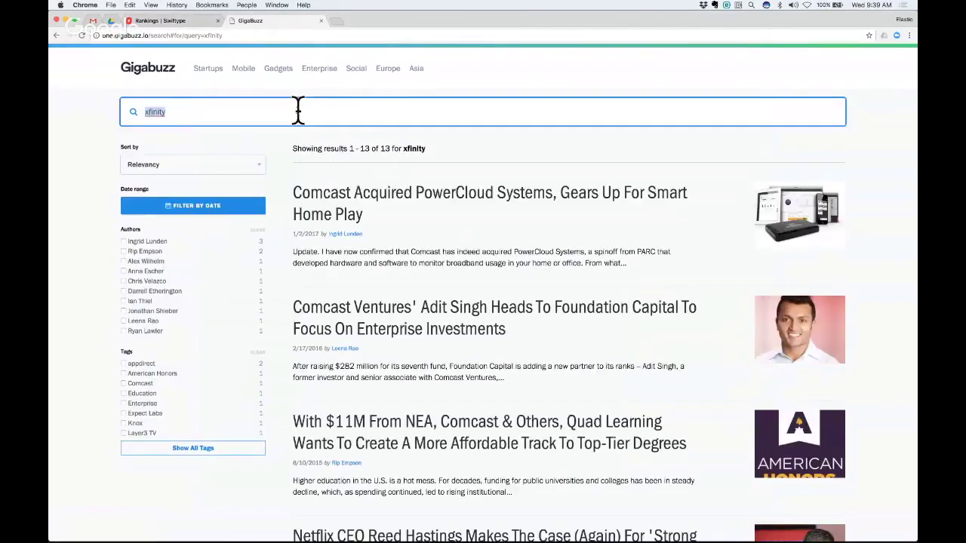
pyautogui.write('faceti')
pyautogui.write('ok')
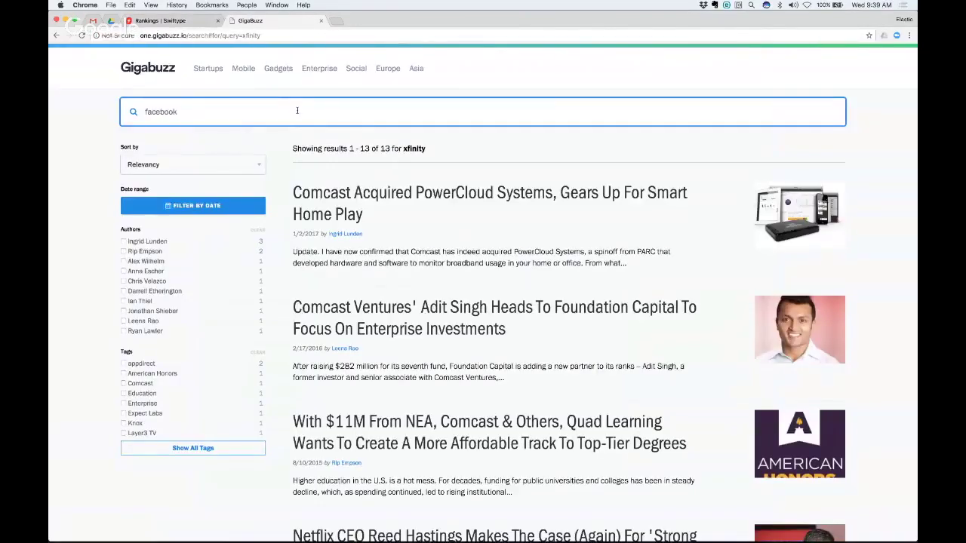
pyautogui.press('Return')
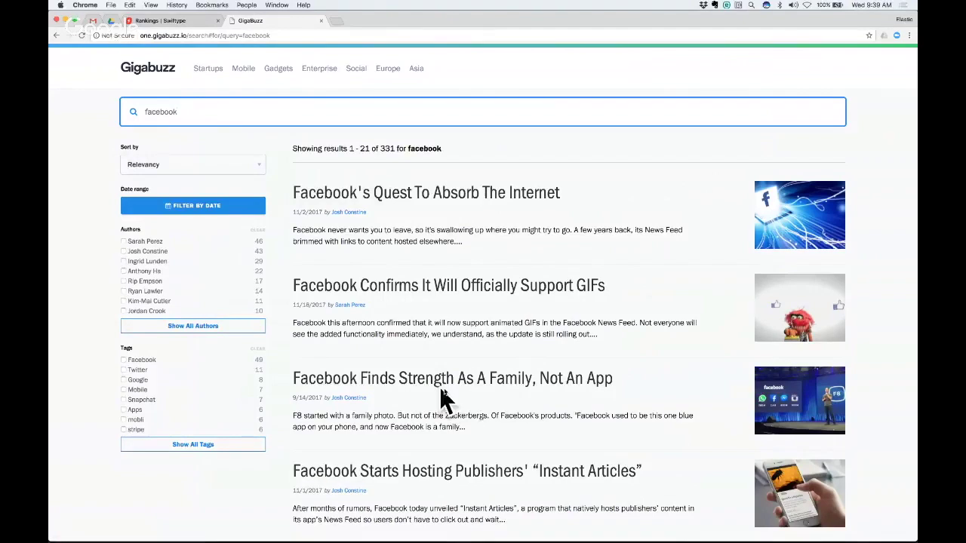
# Step: Search the engine's result rankings for "facebook" and review the ranked results with their click counts
pyautogui.click(175, 21)
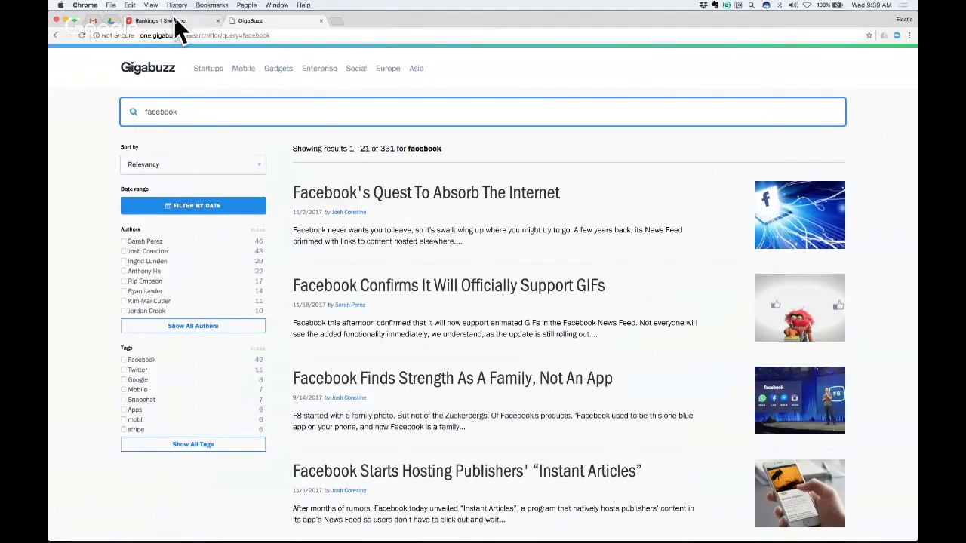
pyautogui.click(396, 138)
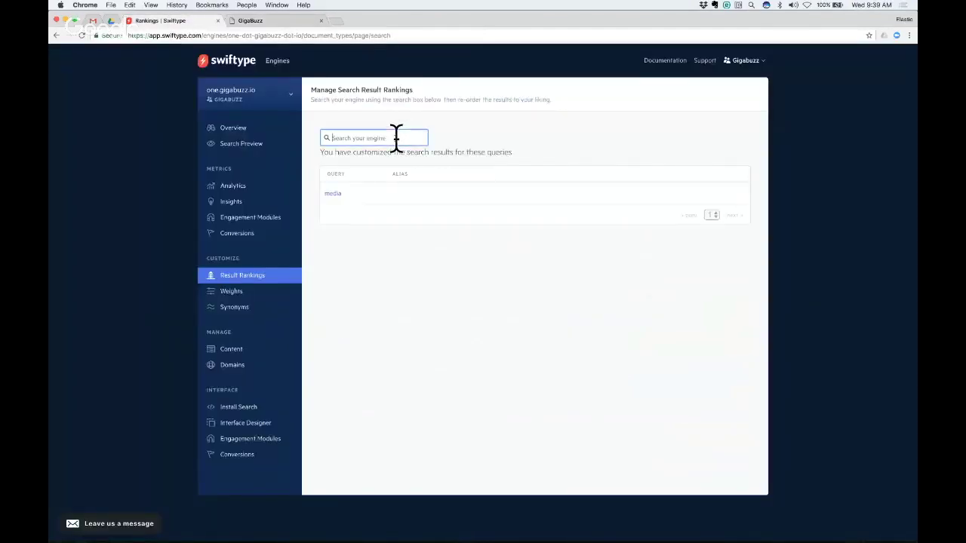
pyautogui.write('facebook')
pyautogui.press('Return')
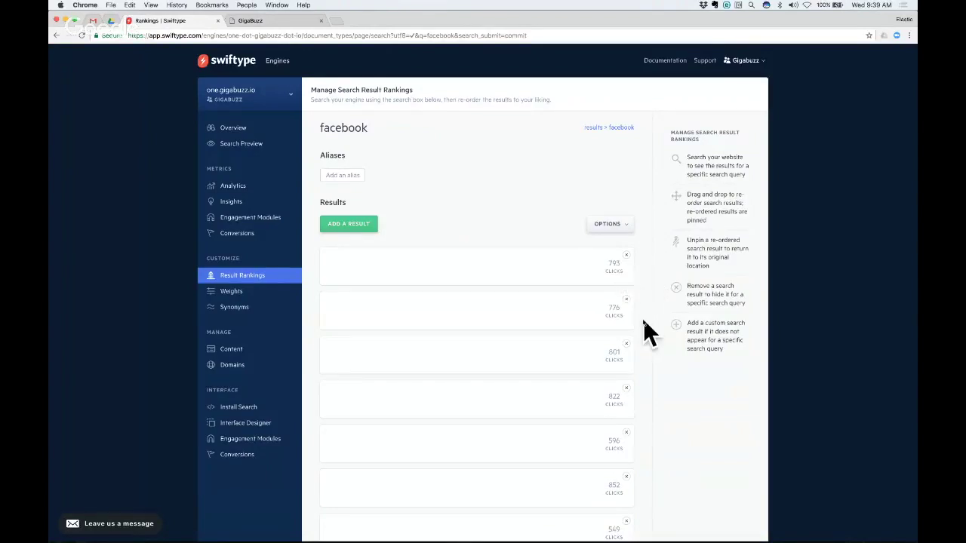
pyautogui.scroll(-1, 643, 320)
pyautogui.scroll(-5, 643, 321)
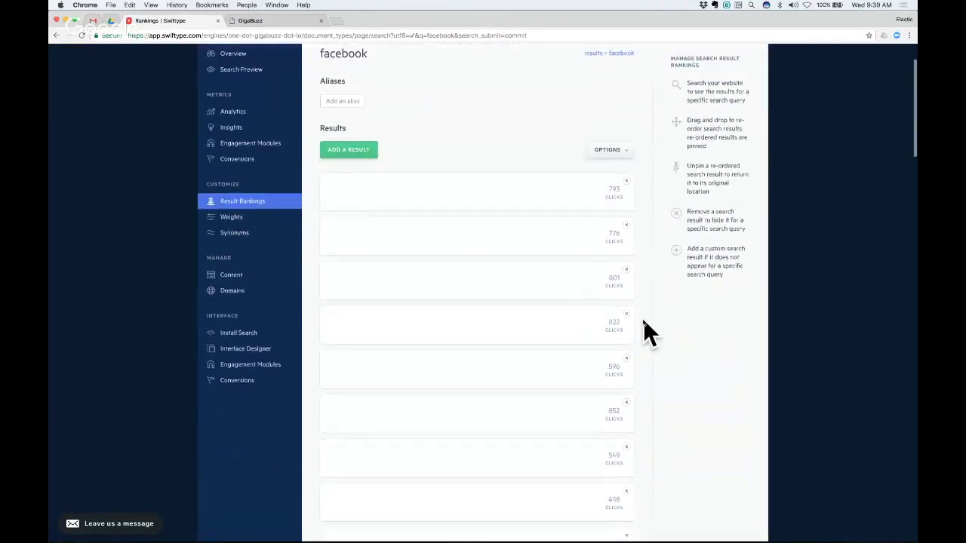
pyautogui.scroll(3, 653, 278)
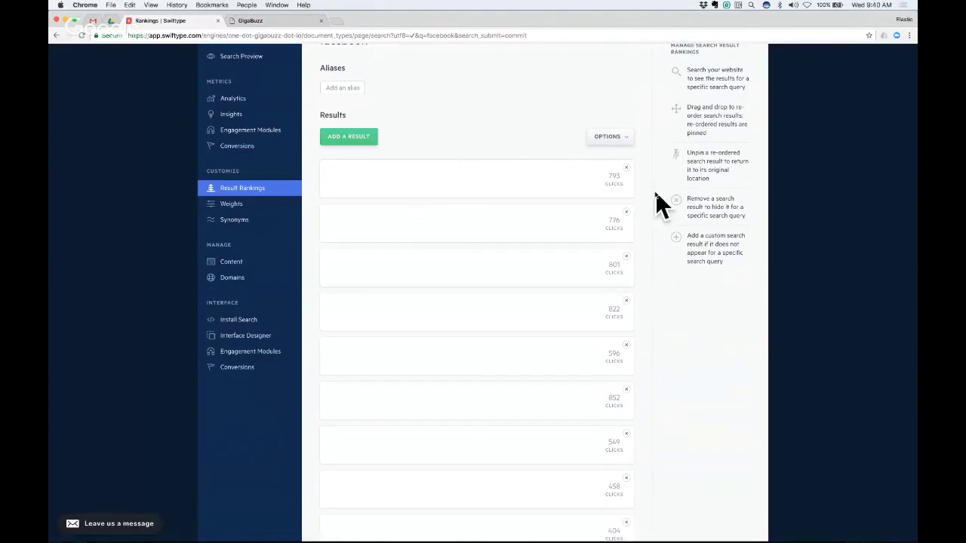
pyautogui.scroll(2, 655, 193)
pyautogui.scroll(-3, 655, 192)
pyautogui.scroll(3, 660, 204)
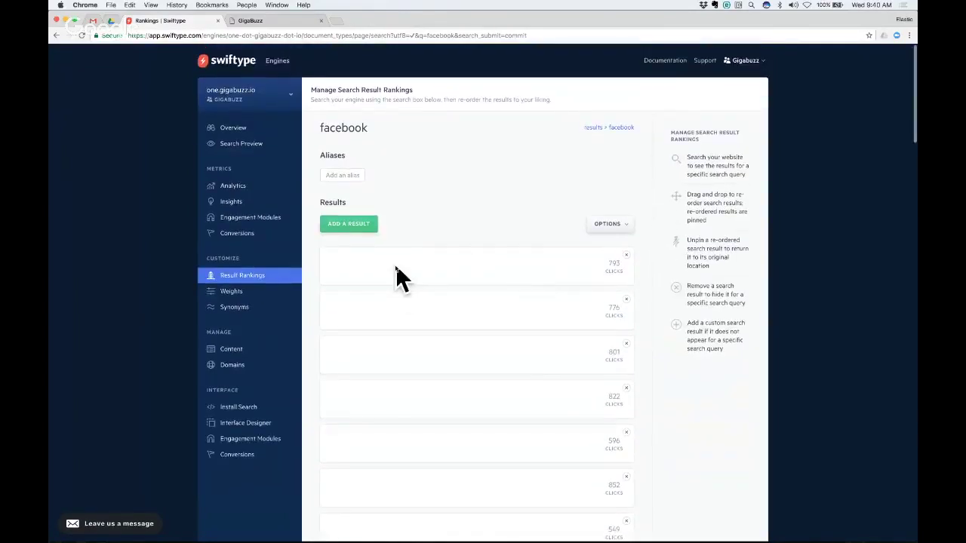
# Step: Compare with the live Gigabuzz results and pin the third "facebook" result to first place in the Swiftype result rankings
pyautogui.click(257, 21)
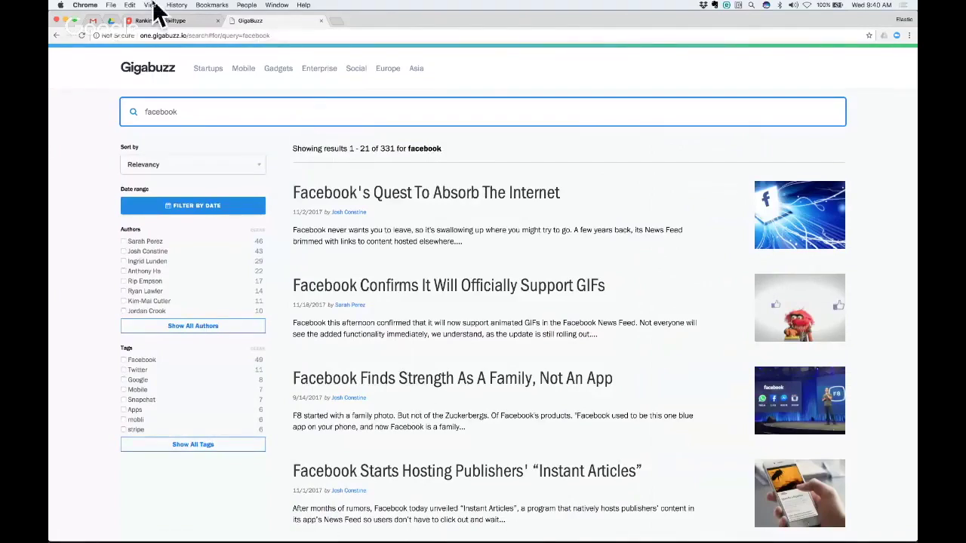
pyautogui.click(169, 21)
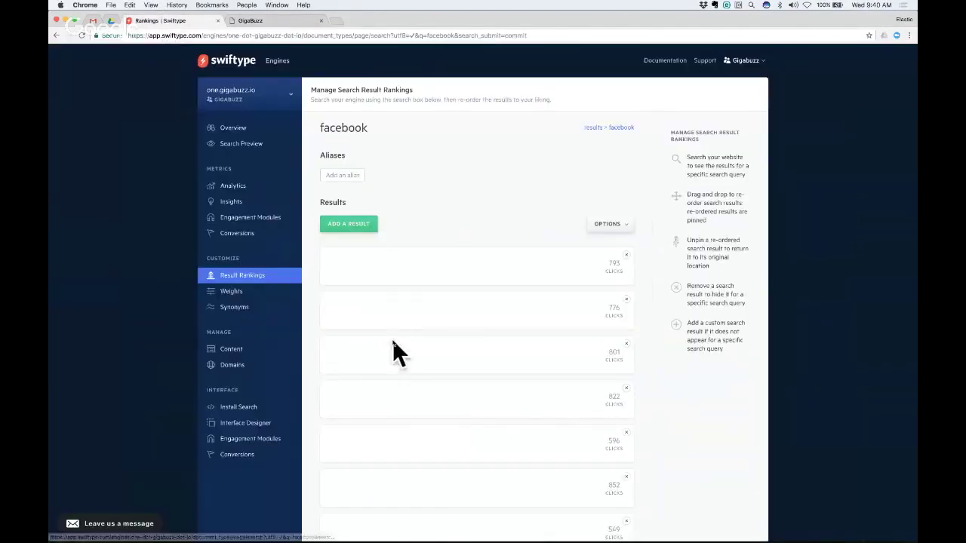
pyautogui.moveTo(388, 346); pyautogui.dragTo(408, 259)
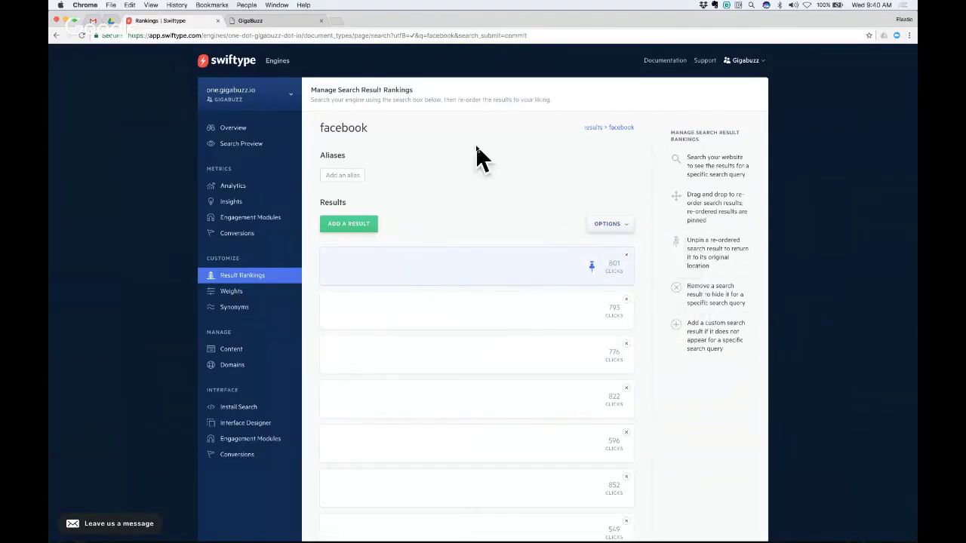
# Step: Reload the "facebook" results on the Gigabuzz site to check the new order
pyautogui.click(262, 22)
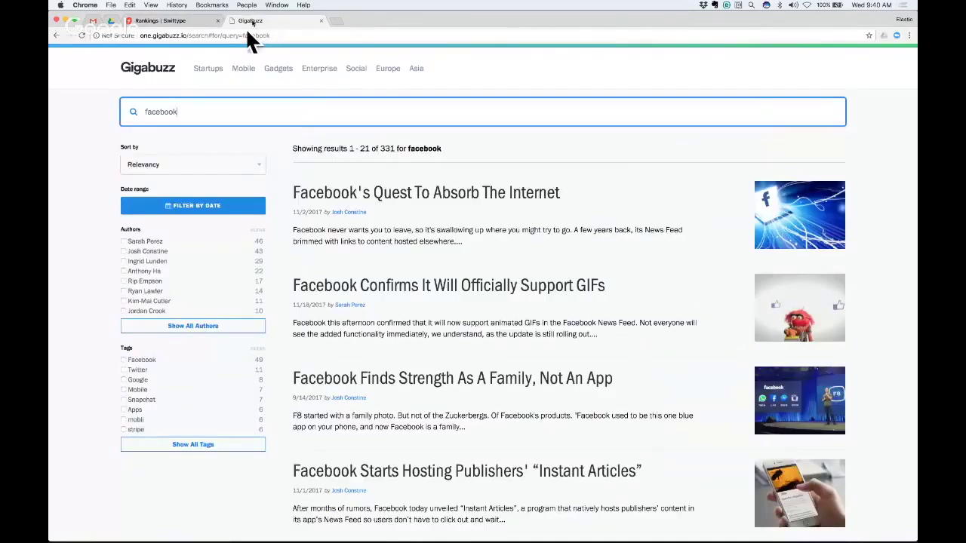
pyautogui.click(84, 192)
pyautogui.press('super+r')
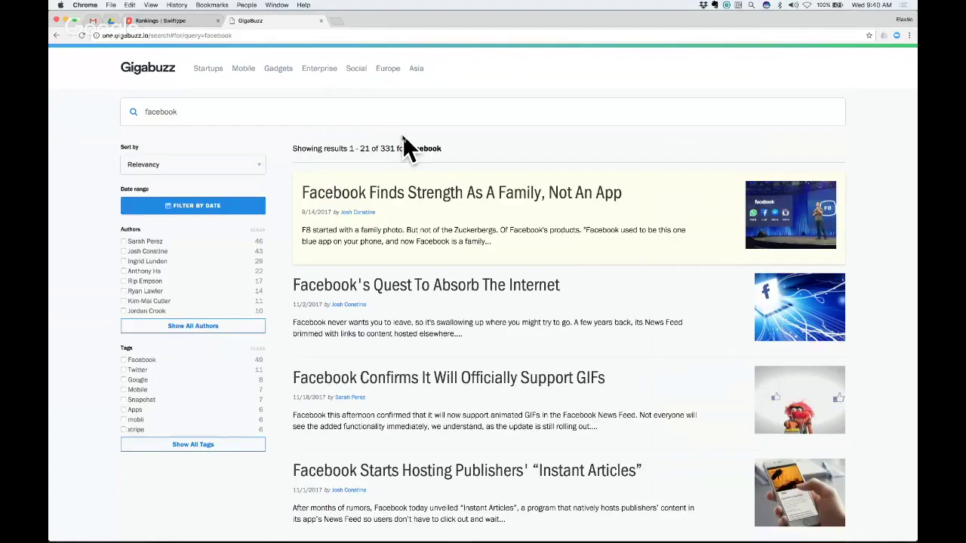
# Step: In the engine's weights, preview the results for "apple" and set the title field's impact to 6
pyautogui.click(177, 23)
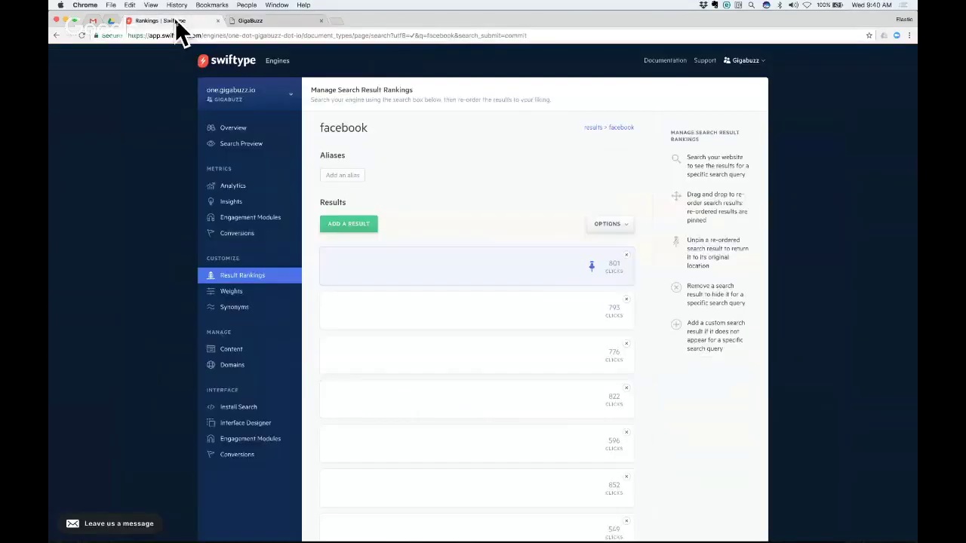
pyautogui.click(230, 291)
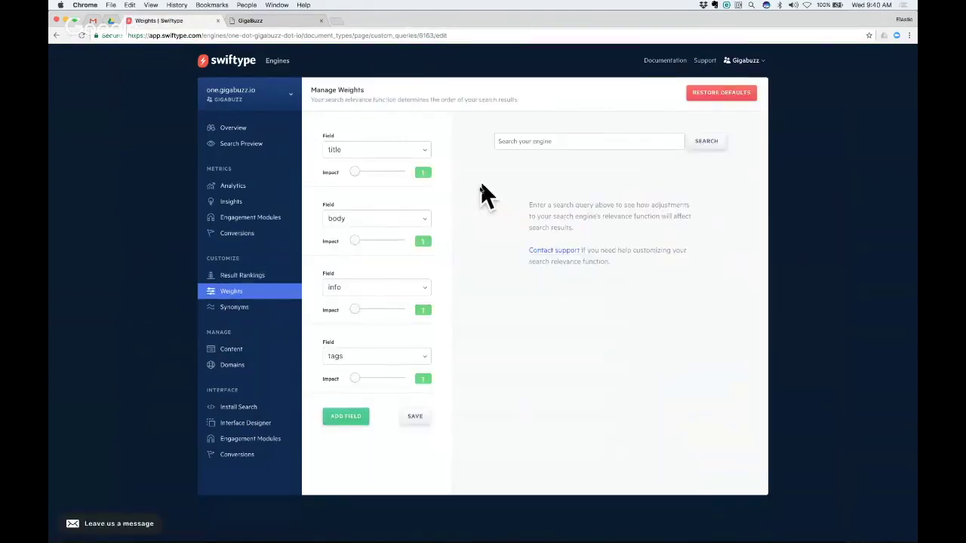
pyautogui.click(525, 144)
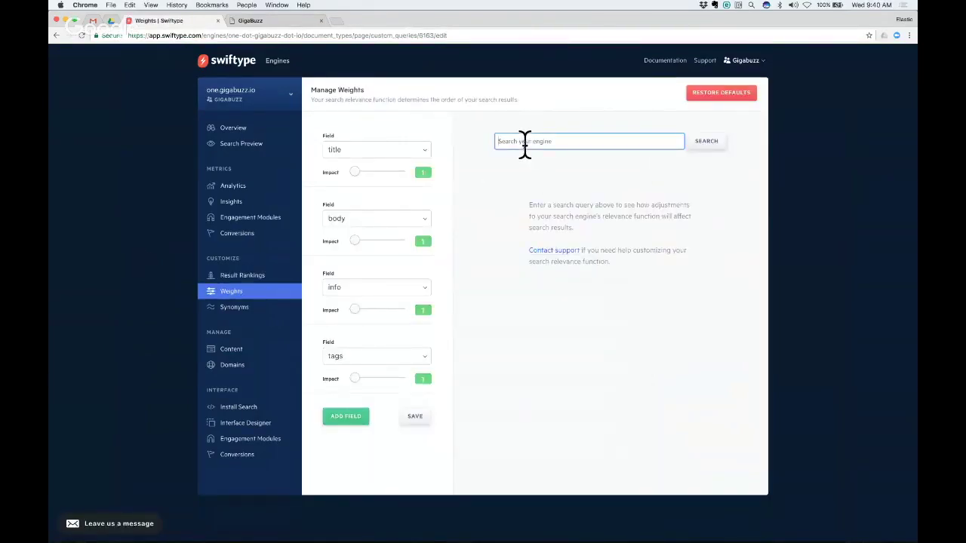
pyautogui.write('apple')
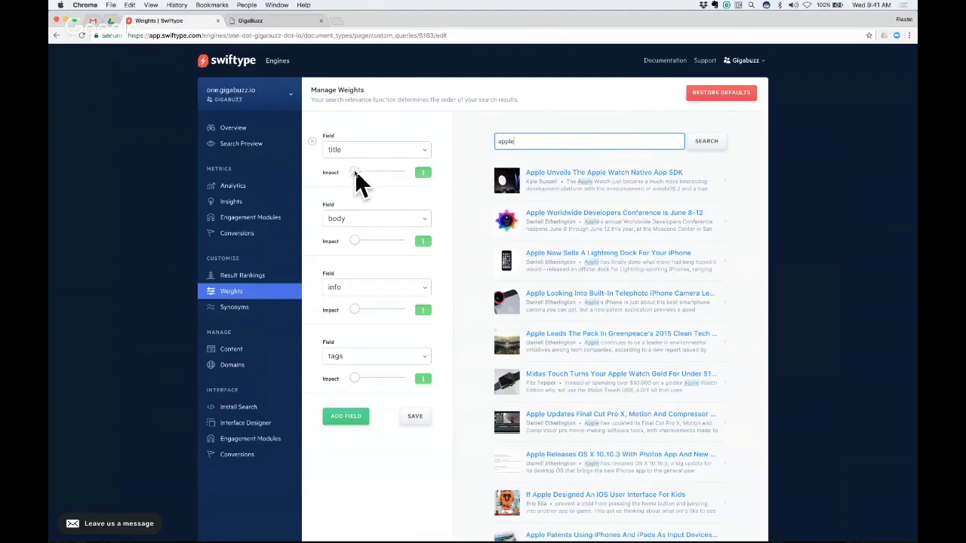
pyautogui.moveTo(355, 170); pyautogui.dragTo(362, 172)
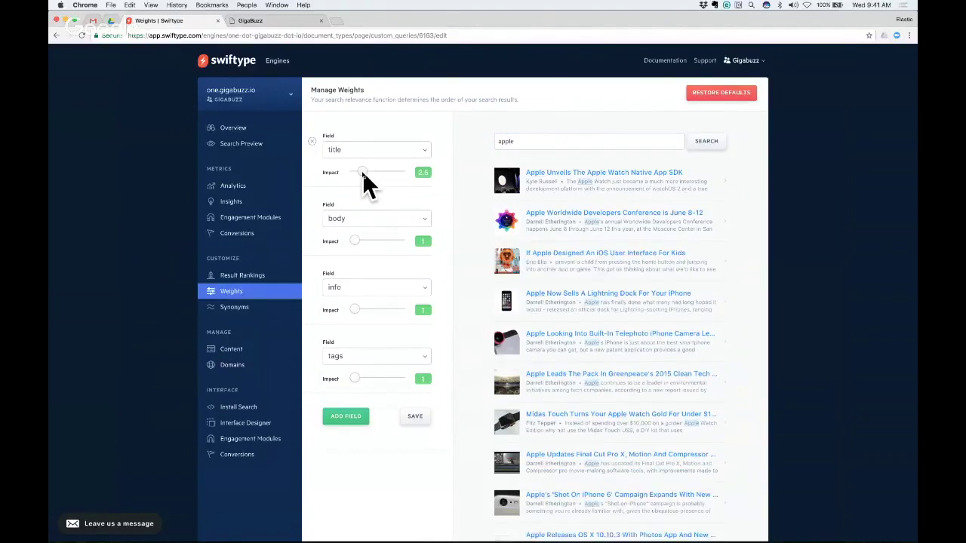
pyautogui.moveTo(363, 171); pyautogui.dragTo(380, 171)
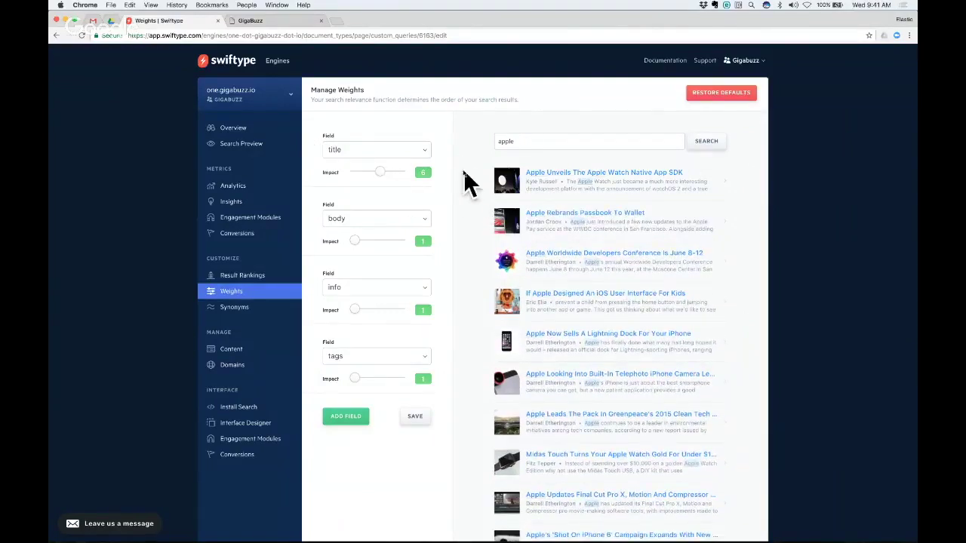
# Step: Add the published_at field to the engine's weights with an impact of 10 and save the weights
pyautogui.click(348, 417)
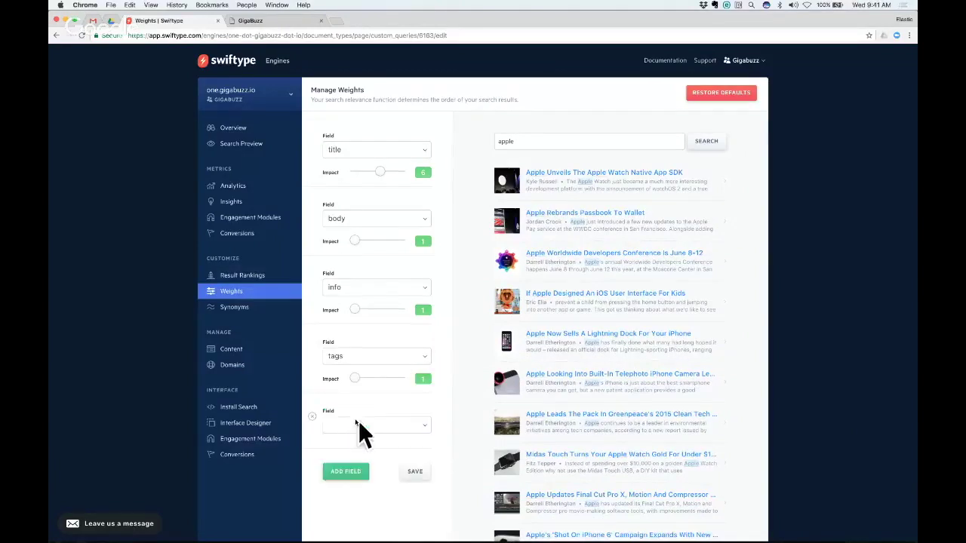
pyautogui.click(419, 424)
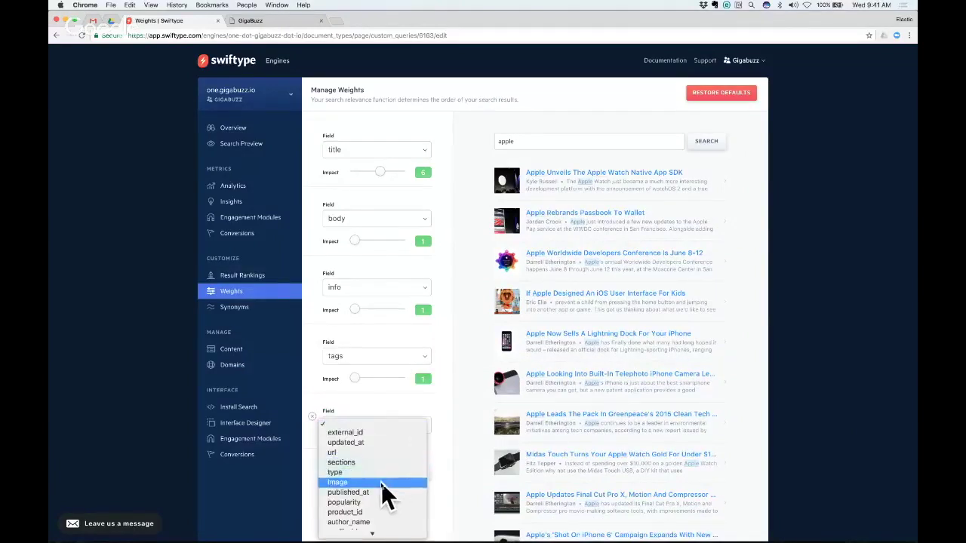
pyautogui.click(363, 493)
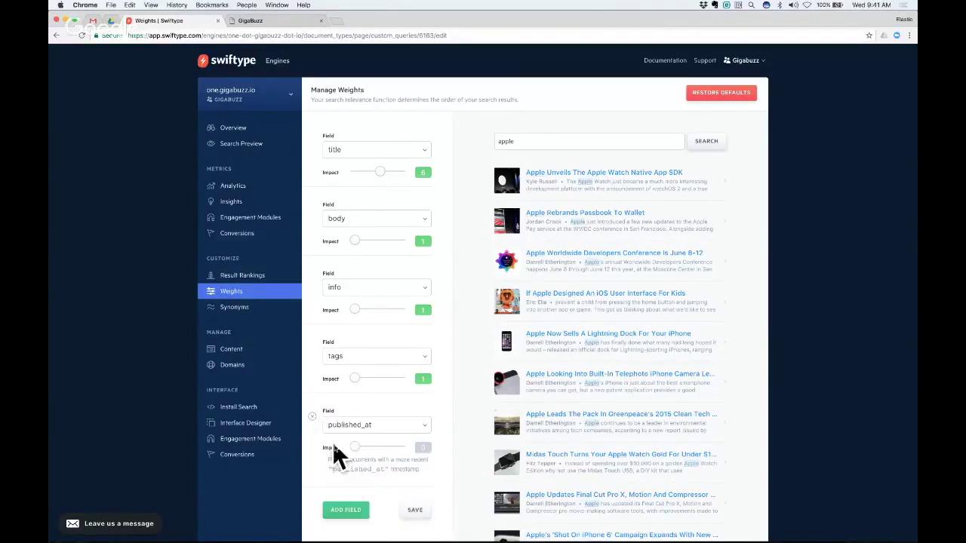
pyautogui.moveTo(354, 445); pyautogui.dragTo(405, 445)
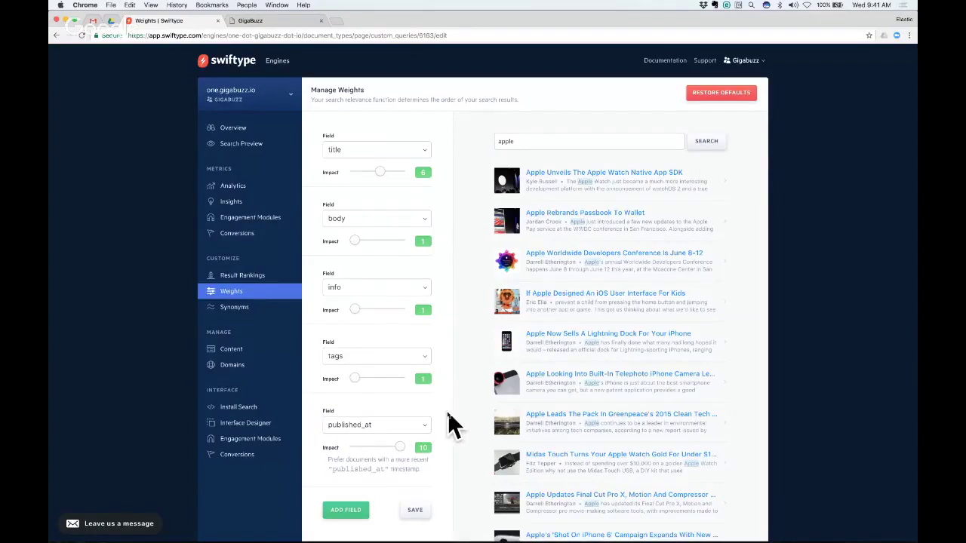
pyautogui.click(417, 509)
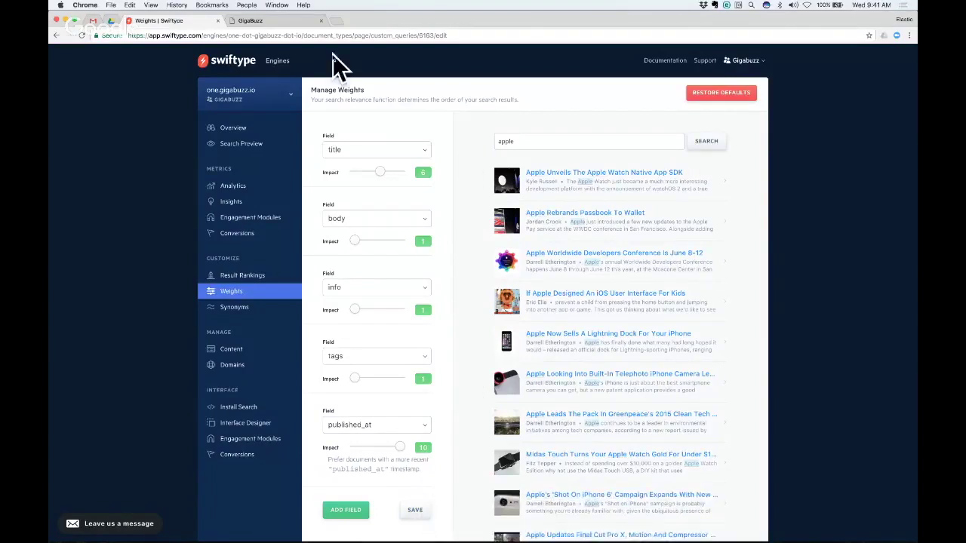
# Step: Switch to the live Gigabuzz site and search it for "apple" to check the order of the results
pyautogui.click(274, 25)
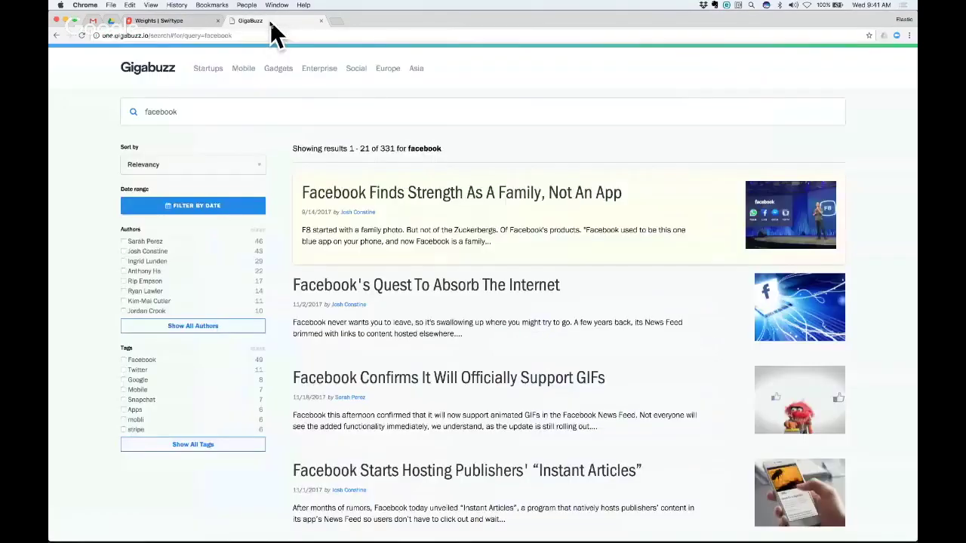
pyautogui.click(294, 104)
pyautogui.write('apple')
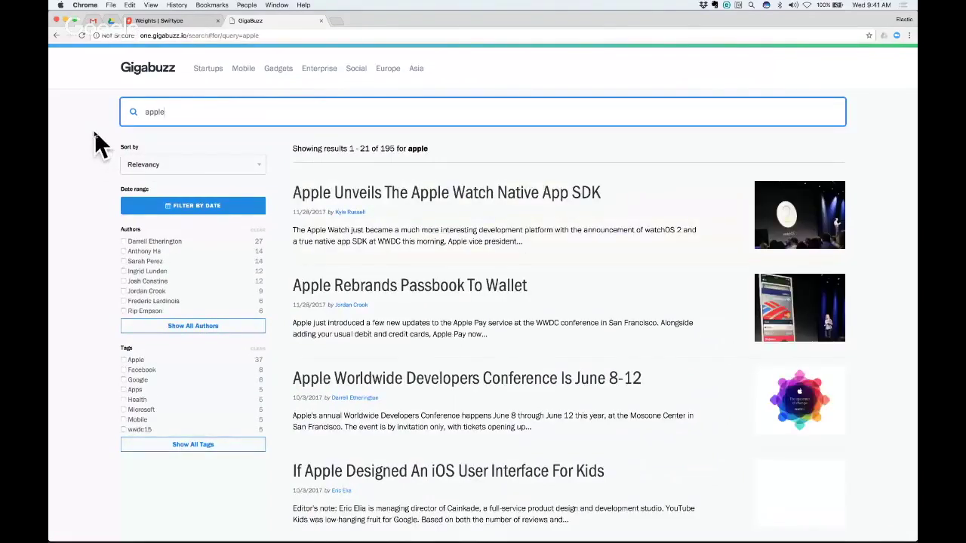
# Step: Return to Swiftype and review the engine's search analytics, including popular searches, autocompletes and most clicked documents
pyautogui.click(181, 22)
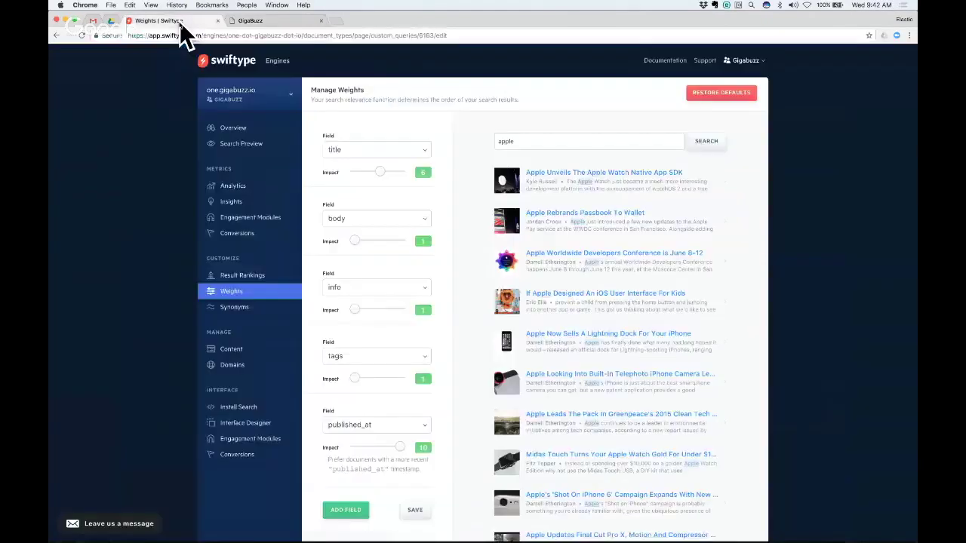
pyautogui.click(231, 186)
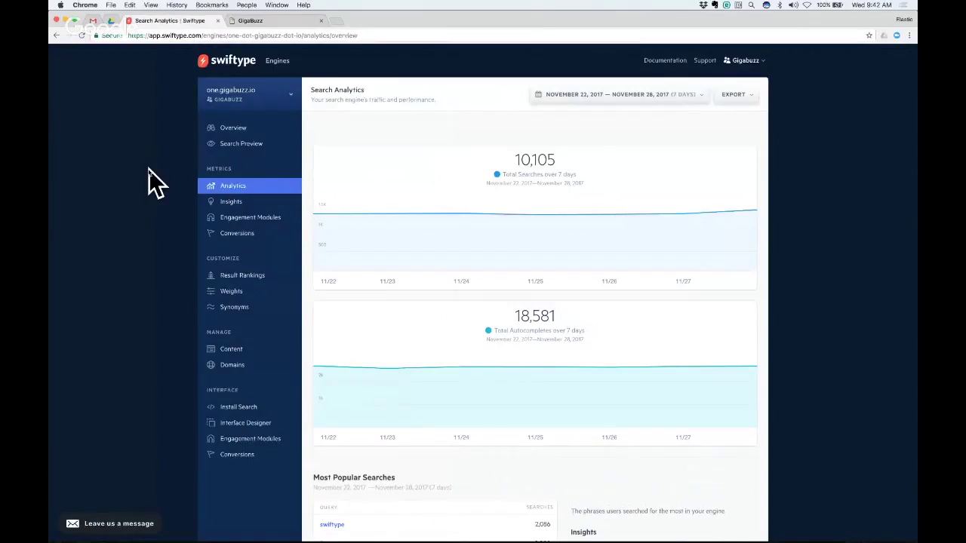
pyautogui.scroll(-5, 149, 169)
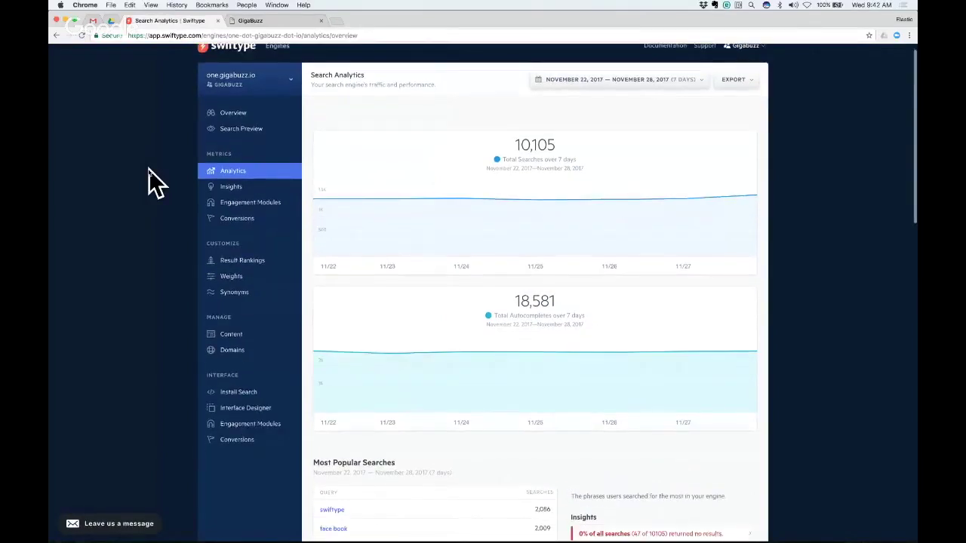
pyautogui.scroll(-2, 149, 169)
pyautogui.scroll(-1, 148, 169)
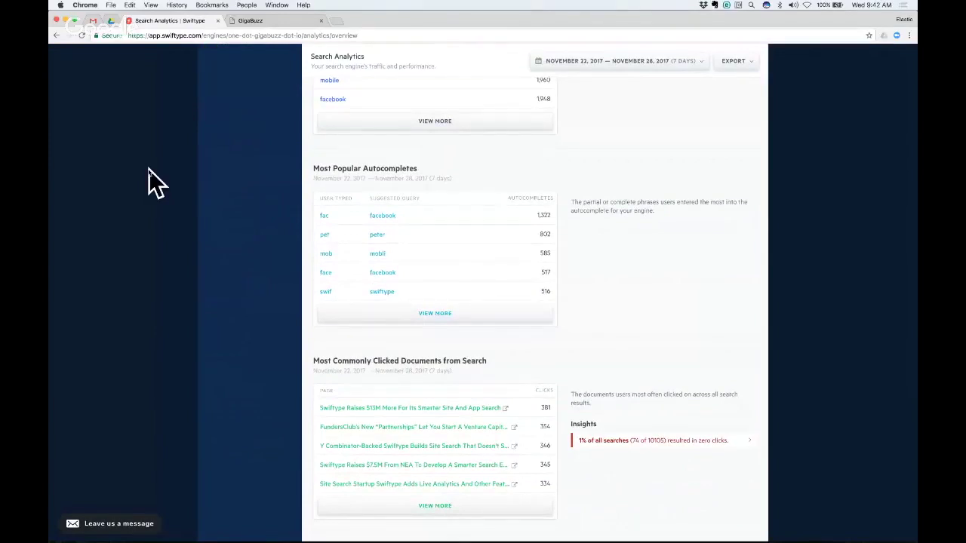
pyautogui.scroll(8, 149, 169)
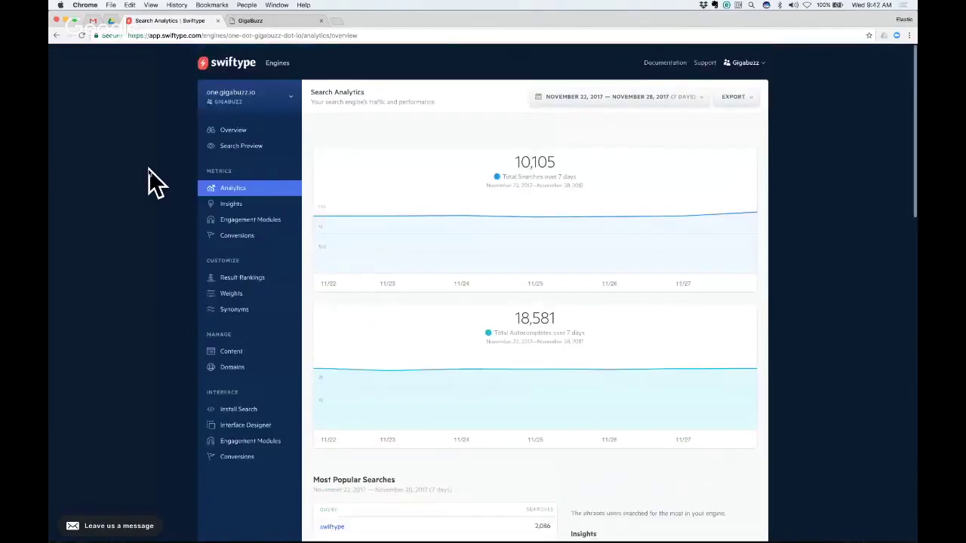